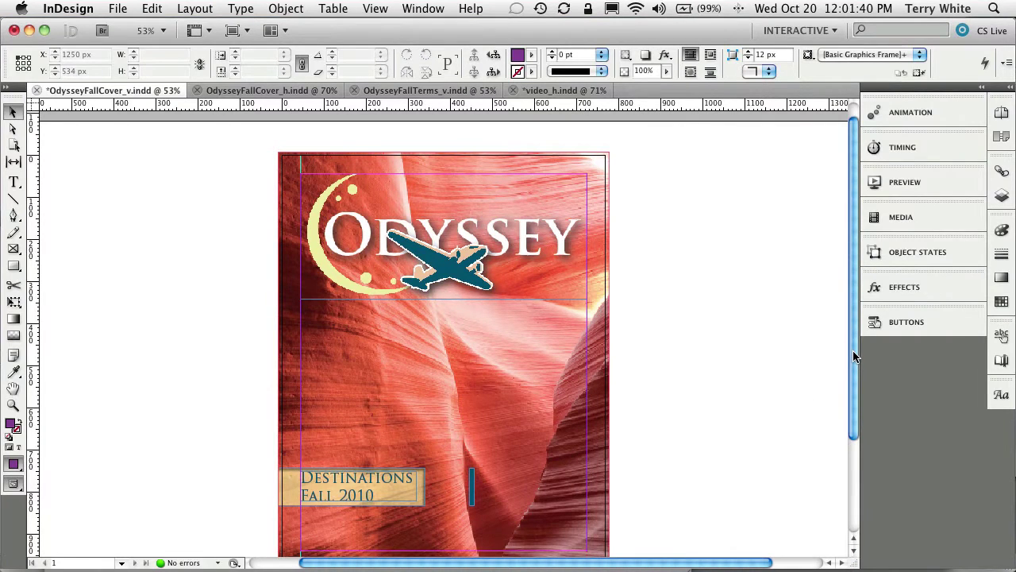
Step: Set up a new document with Web intent, a 1024 x 768 page size and portrait orientation
{"action": "left_click_drag", "start_coordinate": [852, 359], "coordinate": [854, 378]}
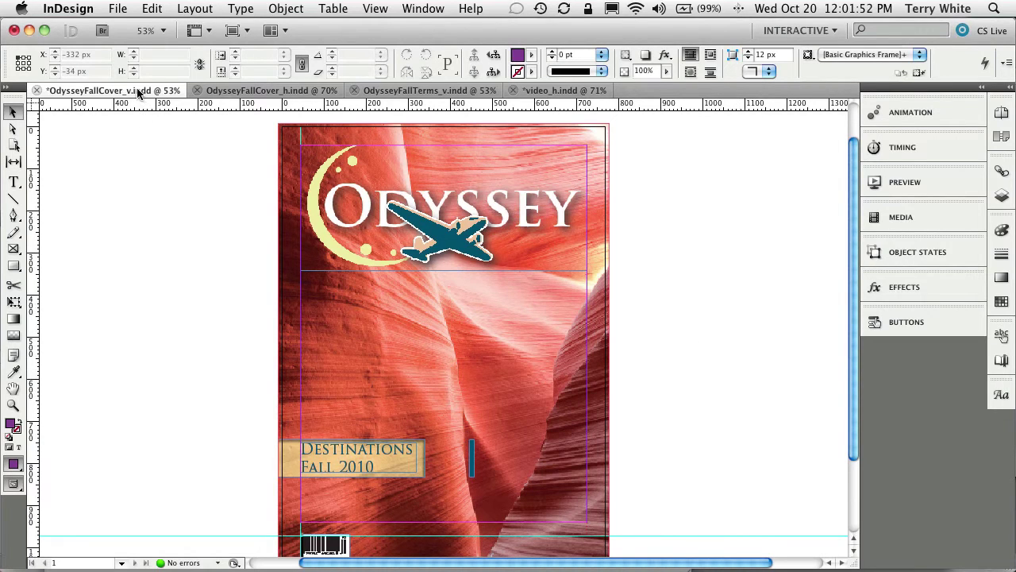
{"action": "left_click", "coordinate": [121, 9]}
{"action": "mouse_move", "coordinate": [123, 28]}
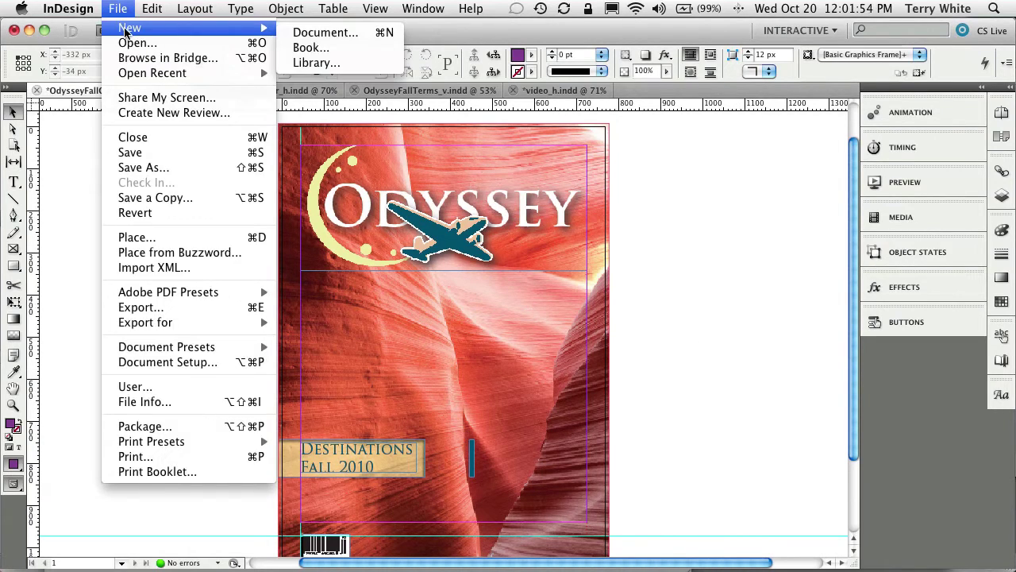
{"action": "left_click", "coordinate": [295, 35]}
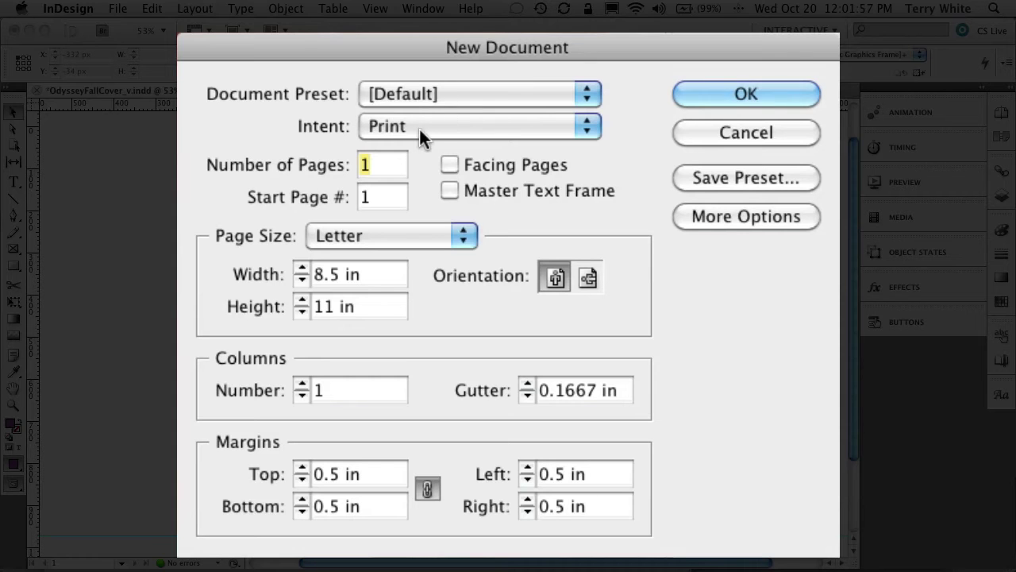
{"action": "left_click", "coordinate": [407, 128]}
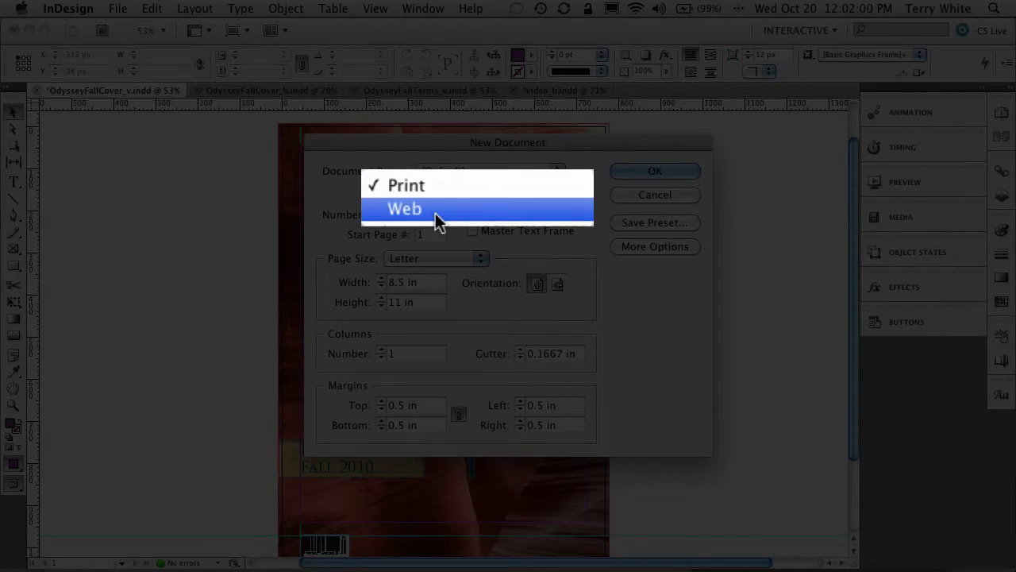
{"action": "left_click", "coordinate": [435, 211]}
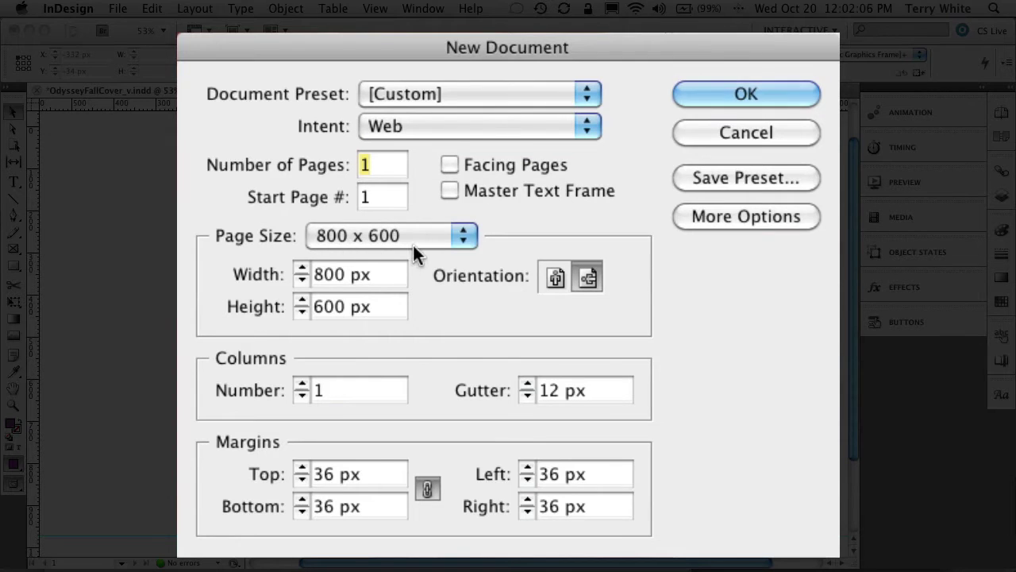
{"action": "left_click", "coordinate": [463, 237]}
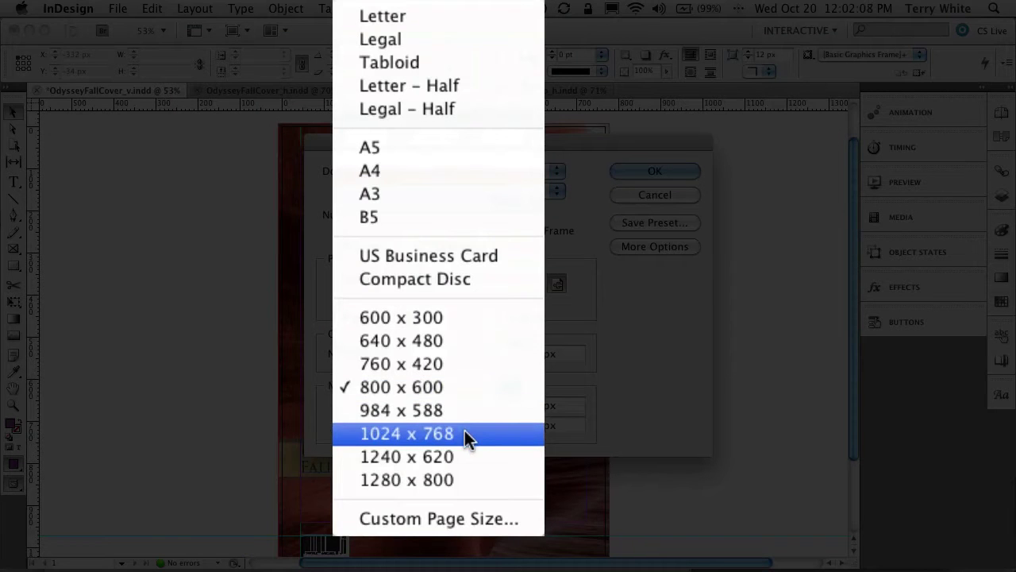
{"action": "left_click", "coordinate": [466, 434]}
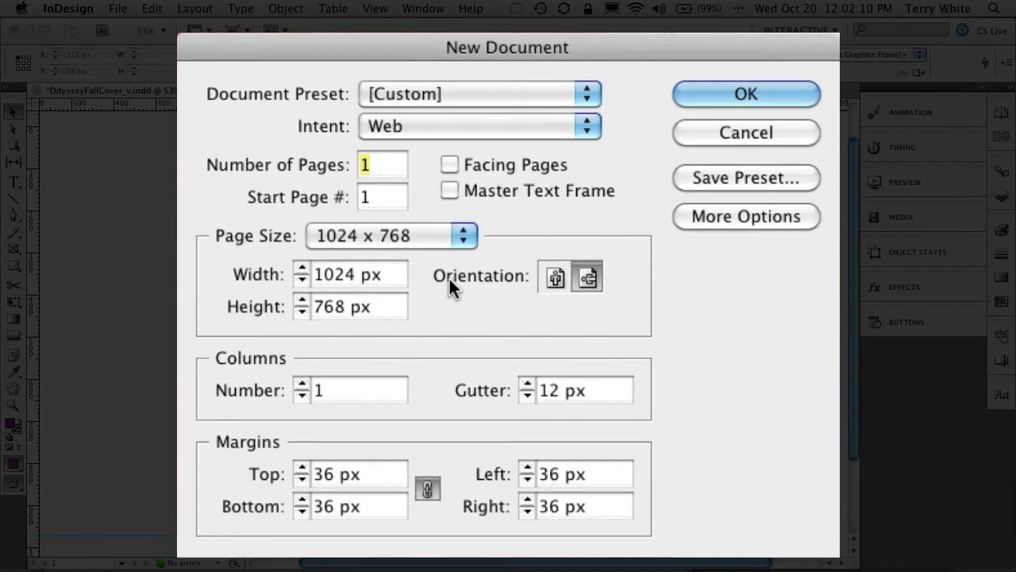
{"action": "left_click", "coordinate": [557, 280]}
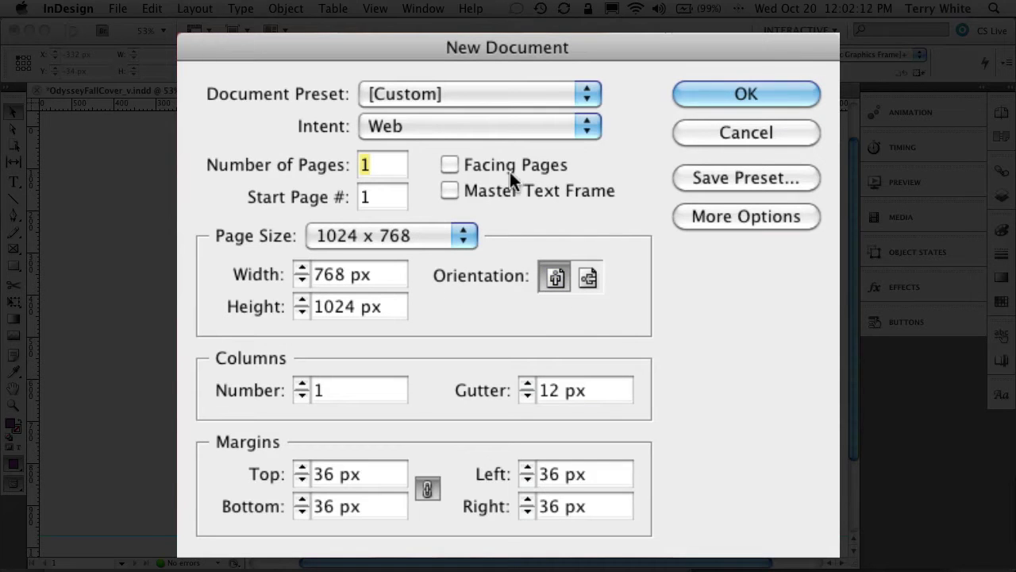
{"action": "left_click", "coordinate": [549, 275]}
Step: Try the iPad Tall and iPad Wide presets for the new document, and discard it without creating it
{"action": "left_click", "coordinate": [469, 169]}
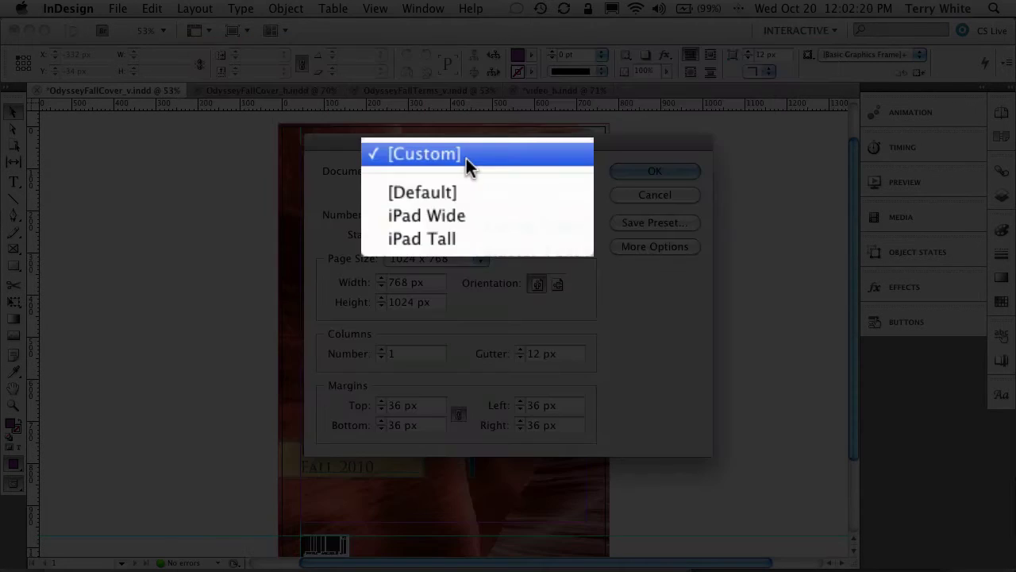
{"action": "left_click", "coordinate": [476, 244]}
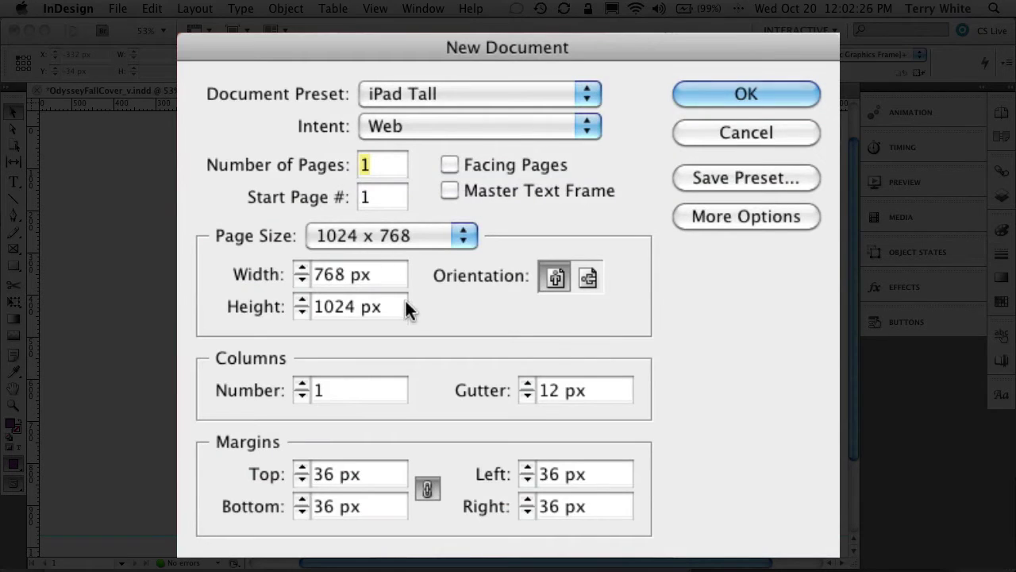
{"action": "left_click", "coordinate": [436, 86]}
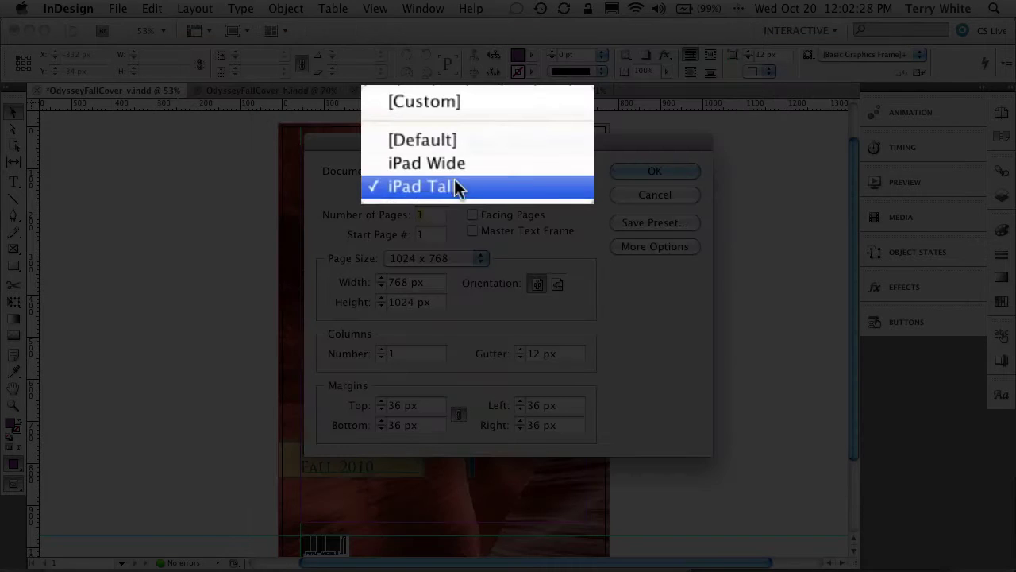
{"action": "left_click", "coordinate": [456, 163]}
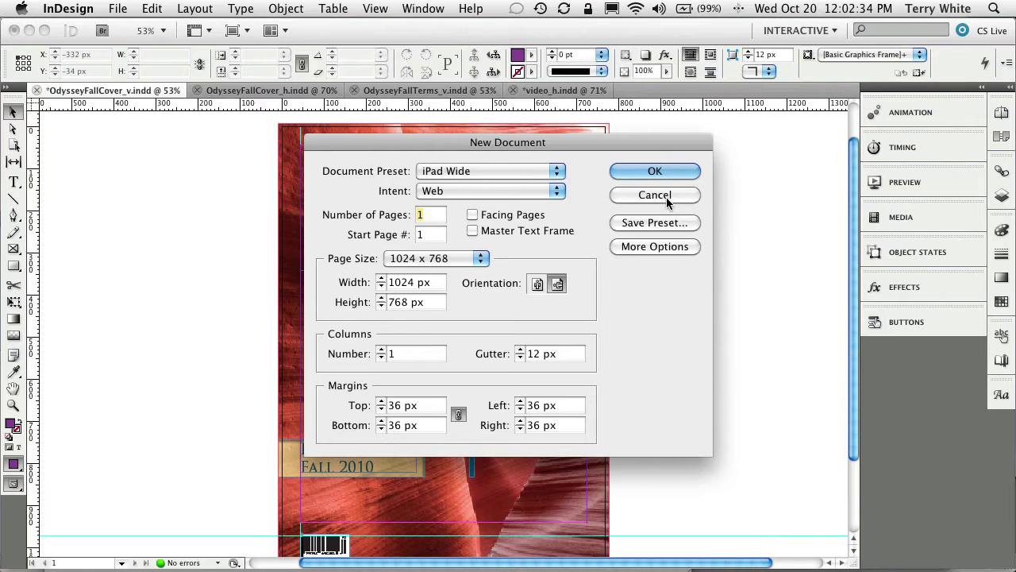
{"action": "left_click", "coordinate": [768, 135]}
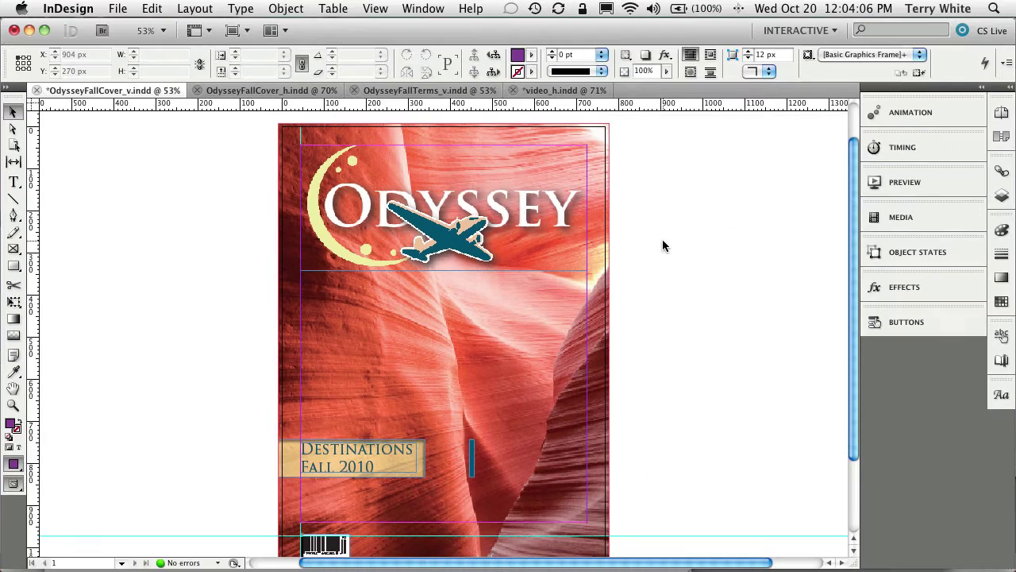
Step: Review the Layout Adjustment options of the cover document and close them without changes
{"action": "left_click_drag", "start_coordinate": [855, 277], "coordinate": [855, 289]}
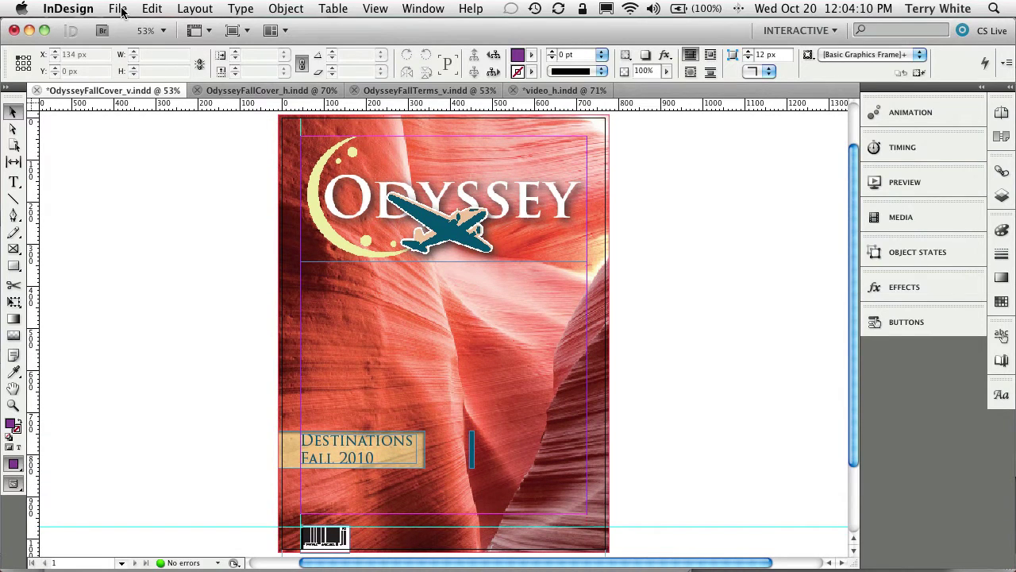
{"action": "left_click", "coordinate": [204, 10]}
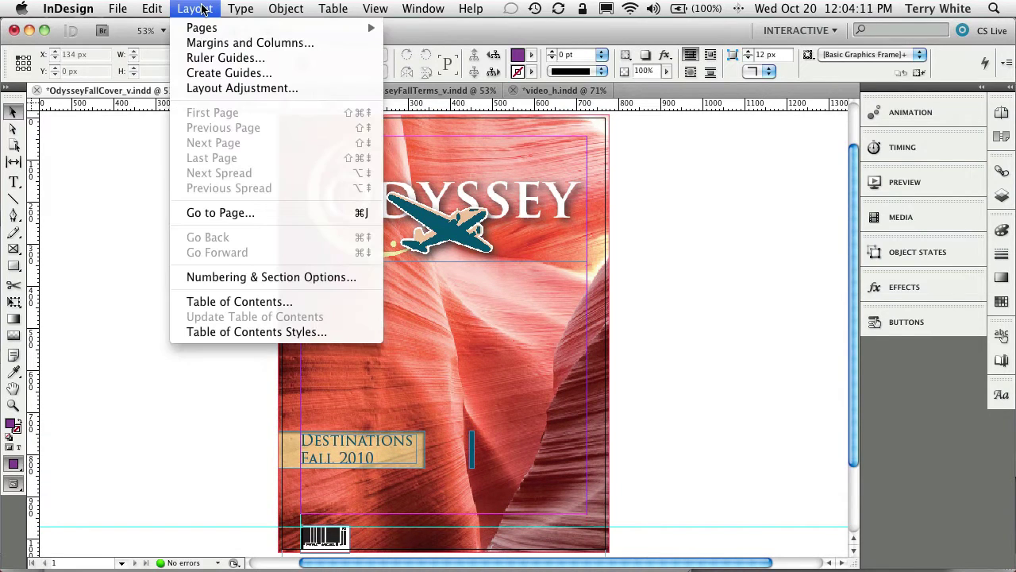
{"action": "left_click", "coordinate": [210, 93]}
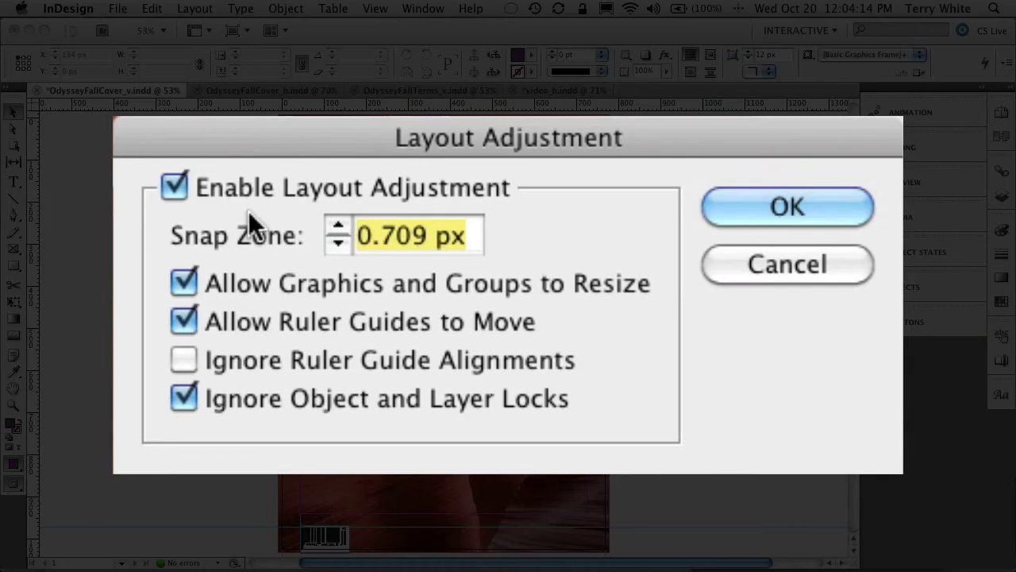
{"action": "key", "text": "alt"}
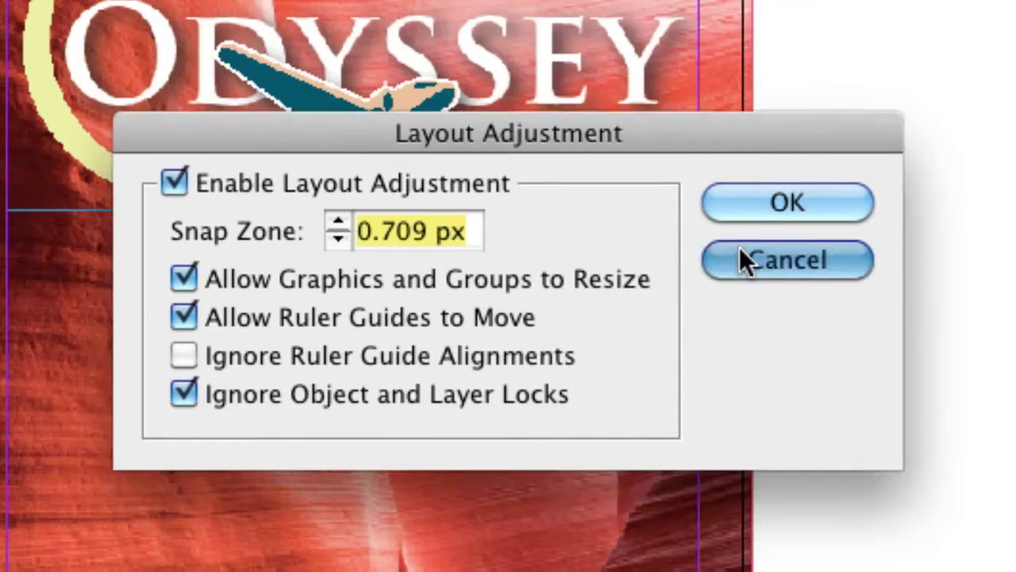
{"action": "left_click", "coordinate": [762, 263]}
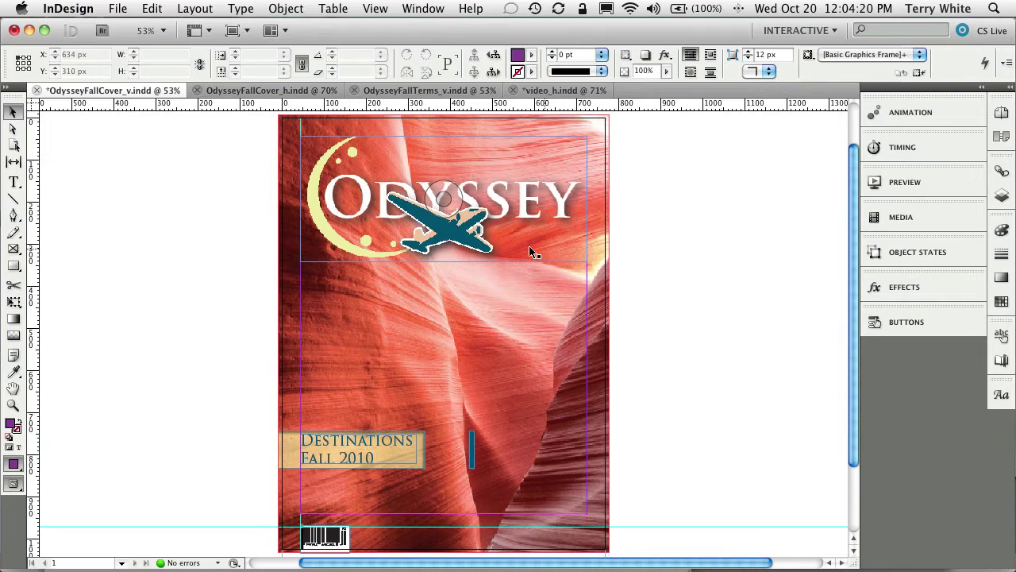
Step: Switch the cover document's page orientation to landscape at 1024 x 768 px
{"action": "left_click", "coordinate": [119, 10]}
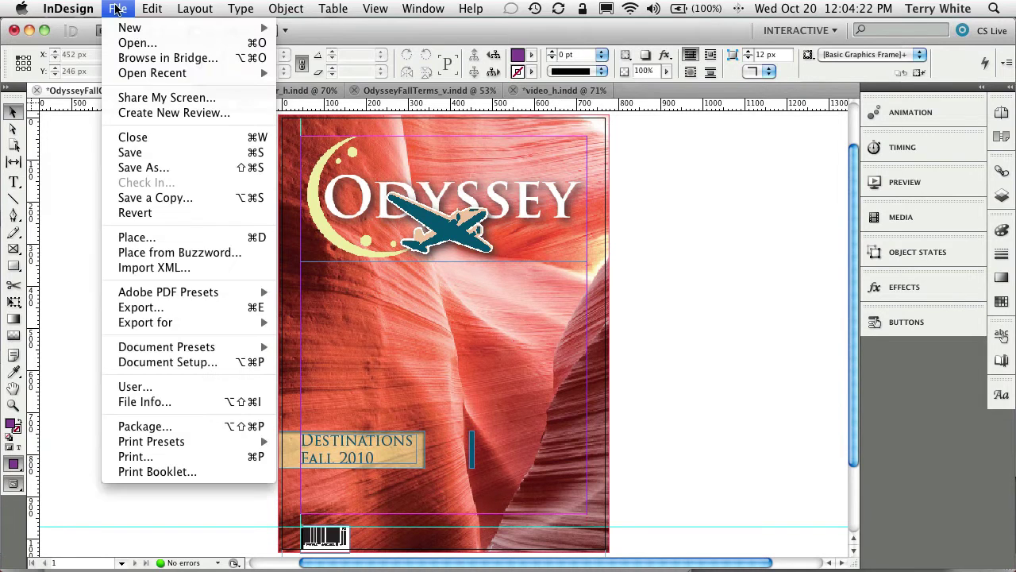
{"action": "left_click", "coordinate": [190, 362]}
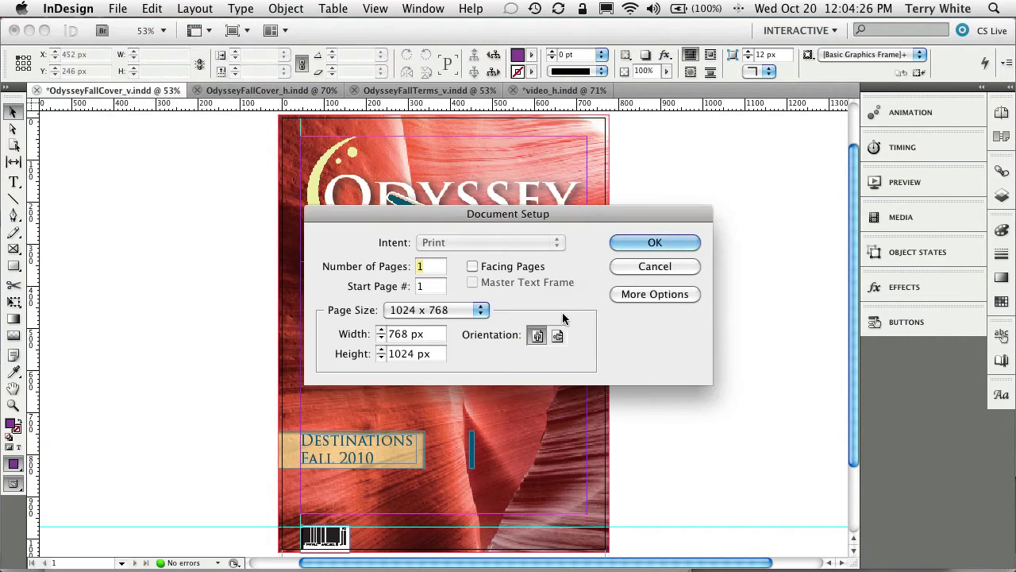
{"action": "left_click", "coordinate": [558, 338]}
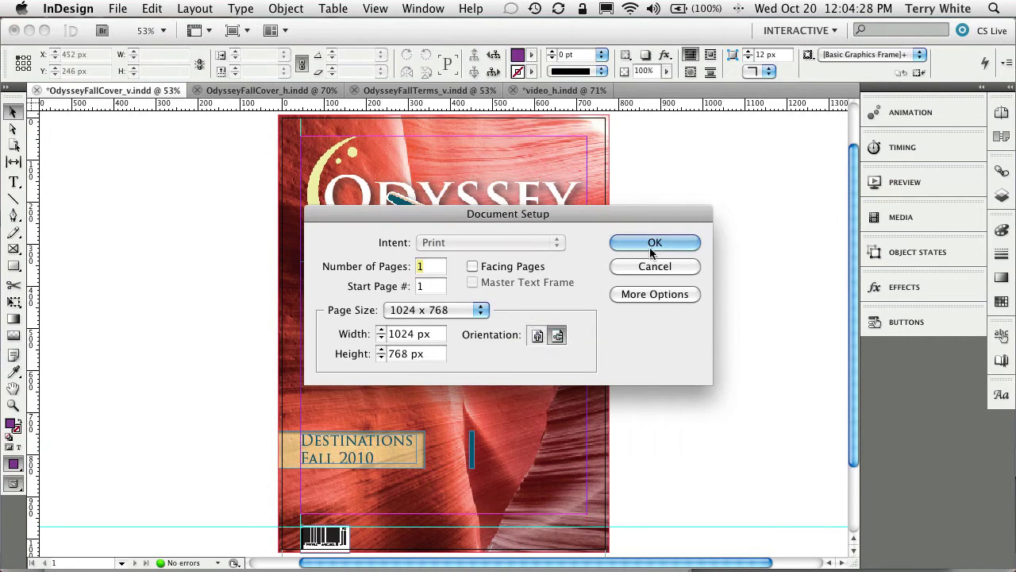
{"action": "left_click", "coordinate": [650, 243]}
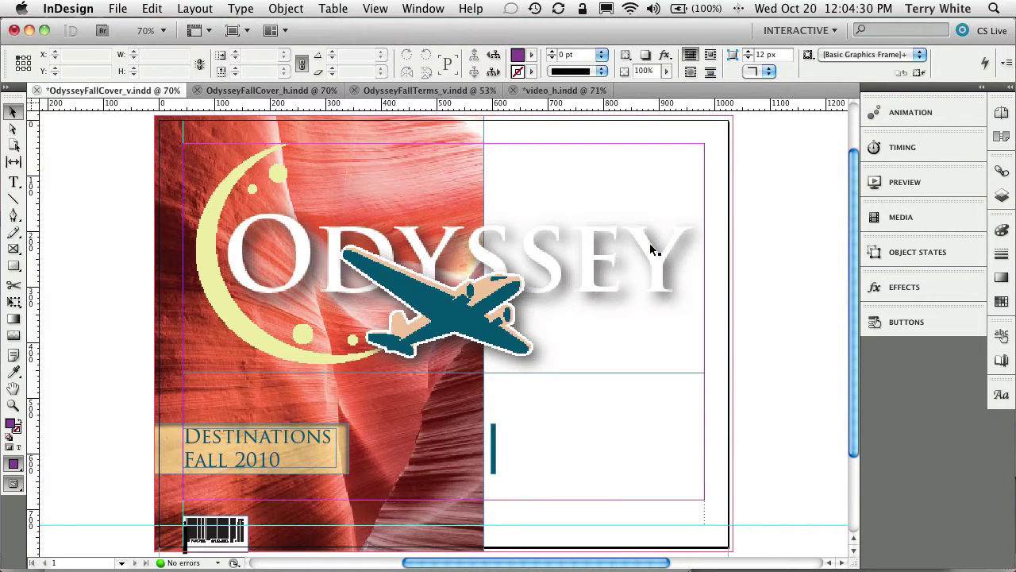
Step: Widen the background image's frame to about 1033 px to span the landscape page, and fill the frame proportionally with the image
{"action": "left_click", "coordinate": [596, 267]}
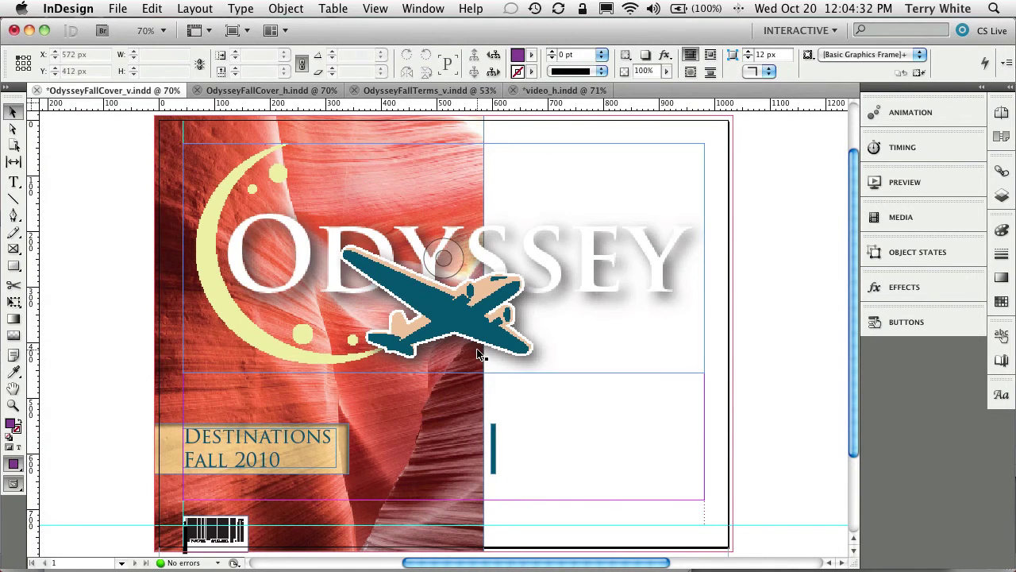
{"action": "left_click", "coordinate": [359, 465]}
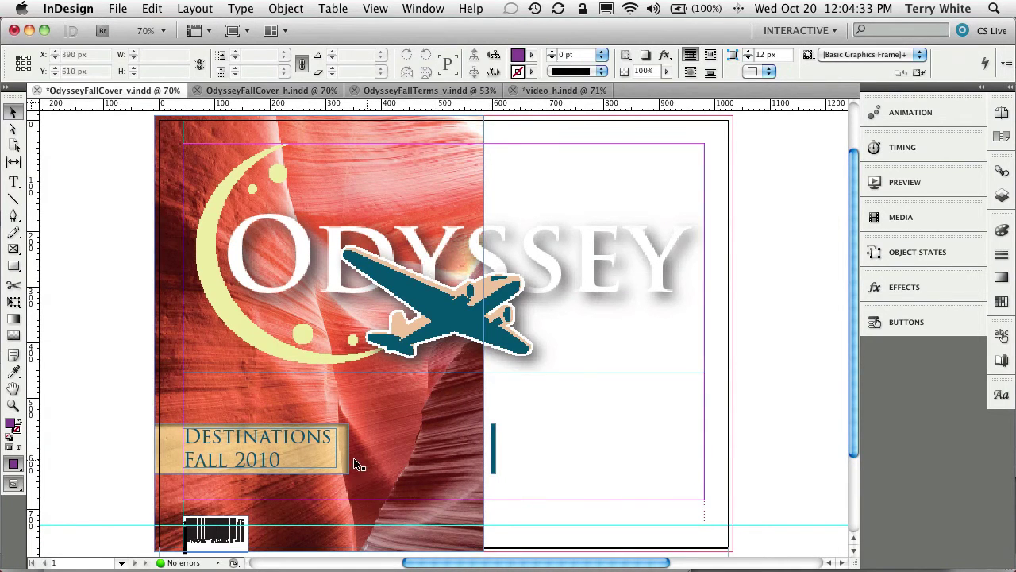
{"action": "left_click", "coordinate": [467, 494]}
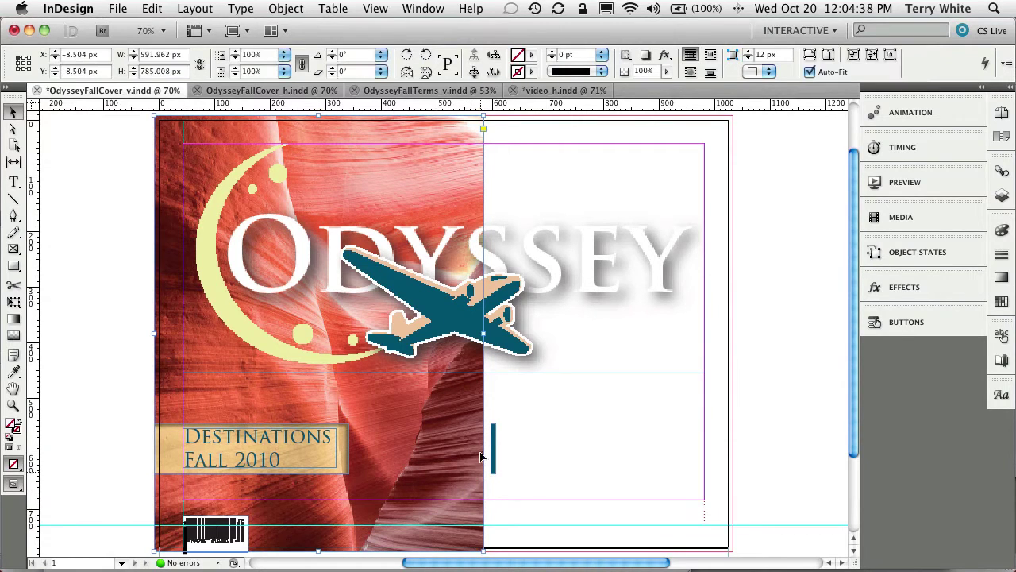
{"action": "left_click_drag", "start_coordinate": [481, 336], "coordinate": [728, 333]}
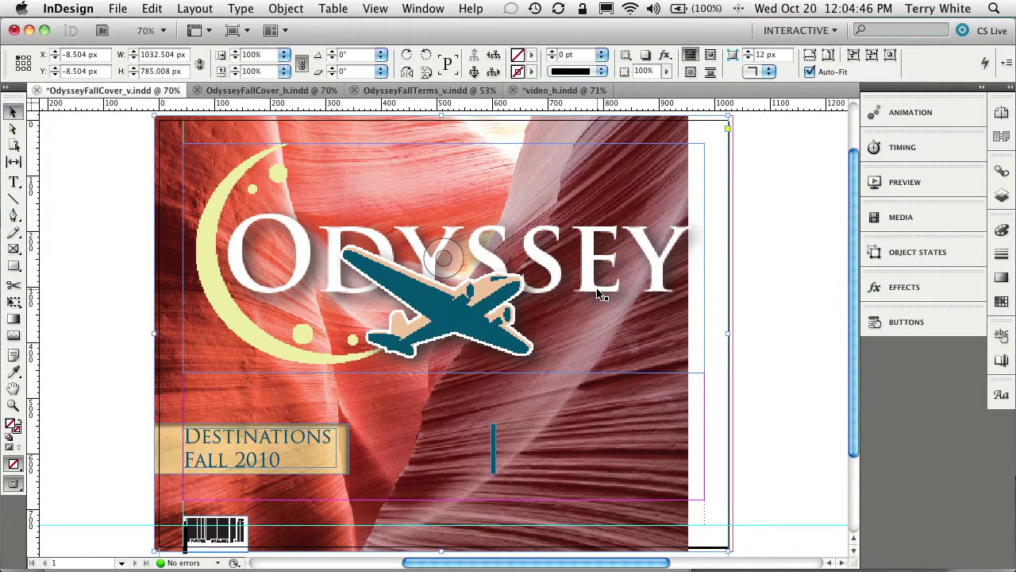
{"action": "left_click", "coordinate": [810, 56]}
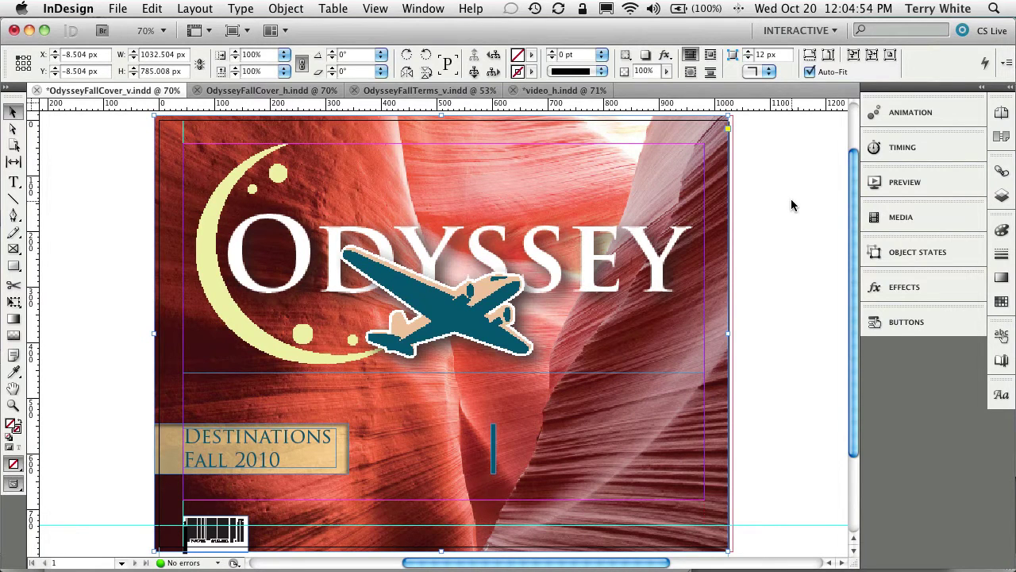
Step: Move the narrow teal bar across the cover to about X 842 px, level with the Destinations text box, and deselect it
{"action": "left_click", "coordinate": [493, 464]}
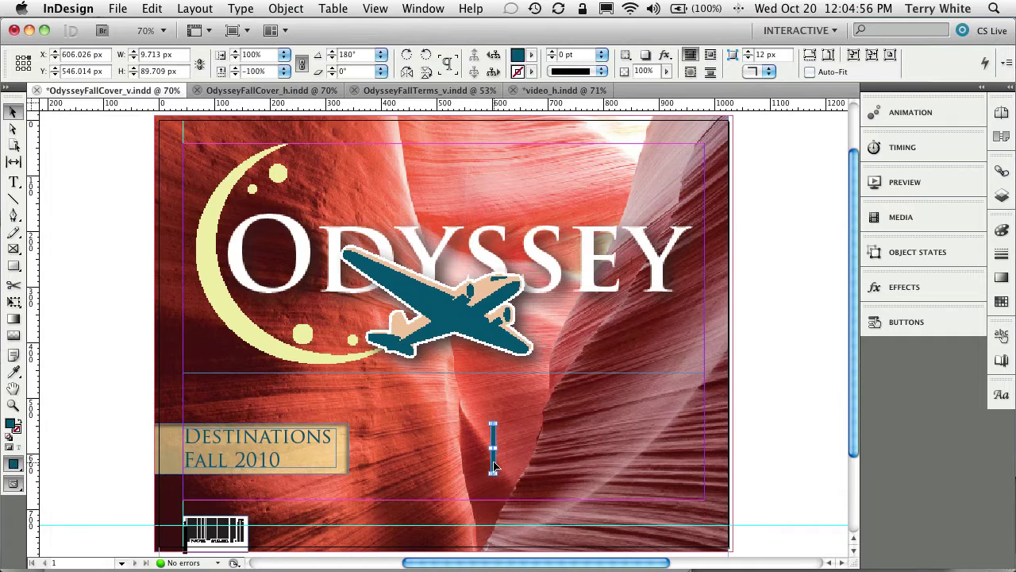
{"action": "left_click_drag", "start_coordinate": [493, 466], "coordinate": [625, 459]}
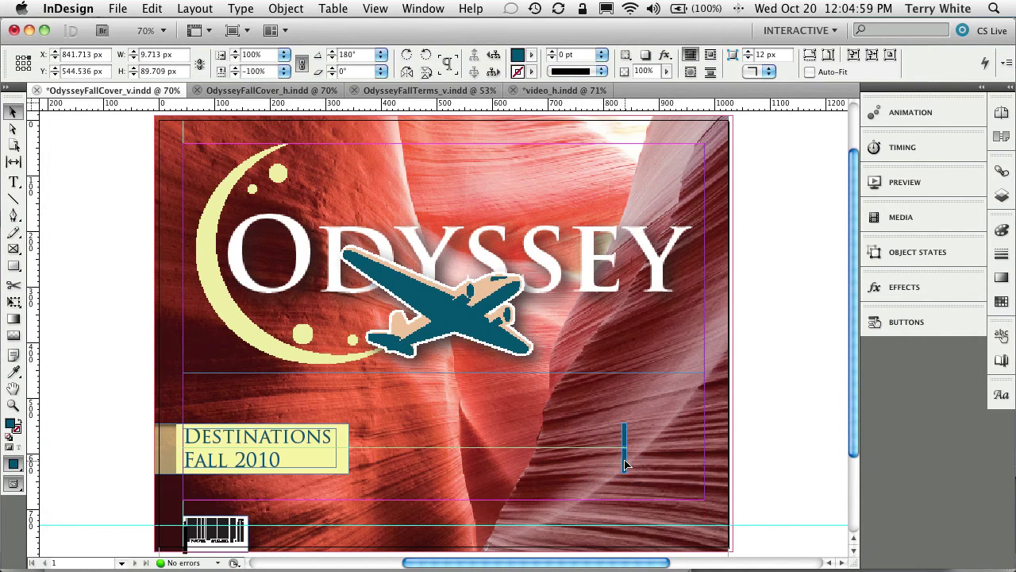
{"action": "left_click", "coordinate": [774, 443]}
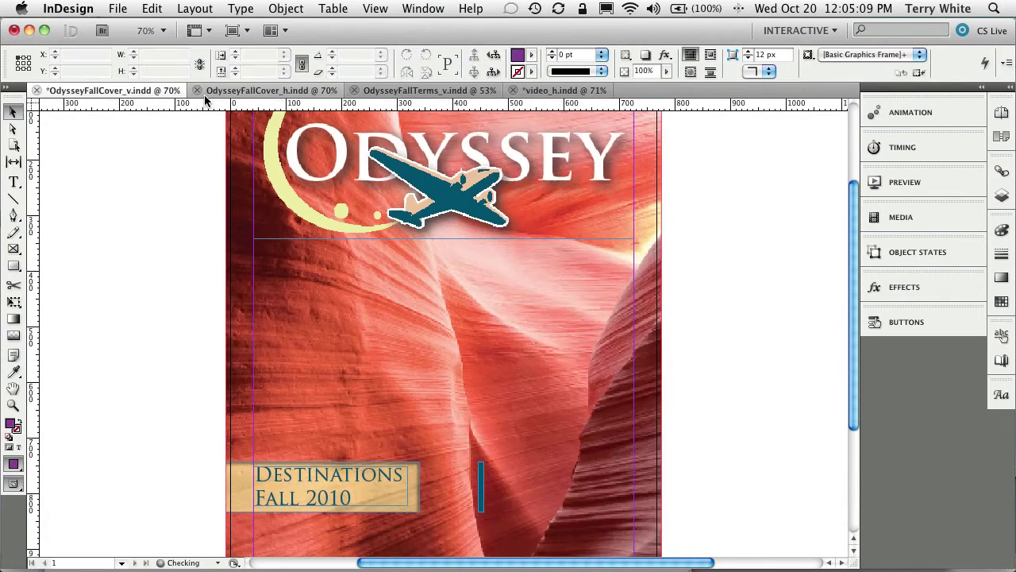
Step: Switch to the OdysseyFallTerms_v document, delete the stray pasteboard items beside its pages, and return to page 1
{"action": "left_click", "coordinate": [226, 95]}
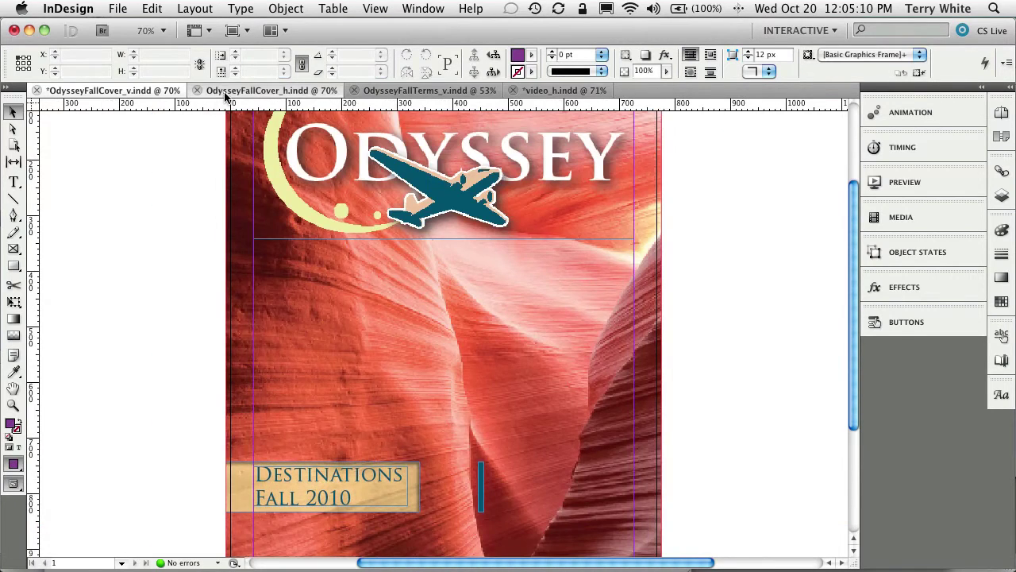
{"action": "left_click", "coordinate": [440, 93]}
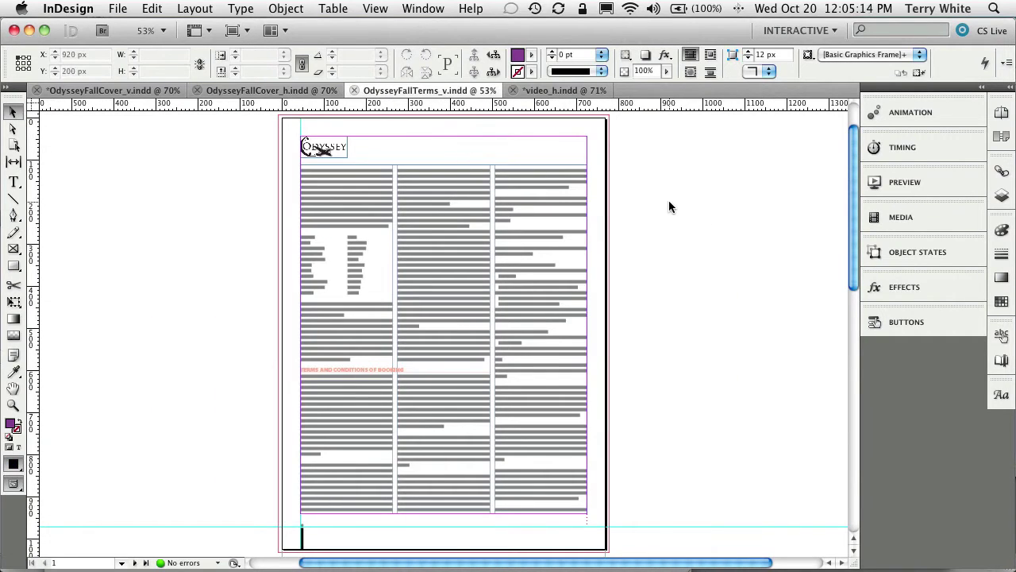
{"action": "left_click_drag", "start_coordinate": [848, 182], "coordinate": [848, 340]}
{"action": "left_click_drag", "start_coordinate": [113, 244], "coordinate": [251, 412]}
{"action": "key", "text": "Delete"}
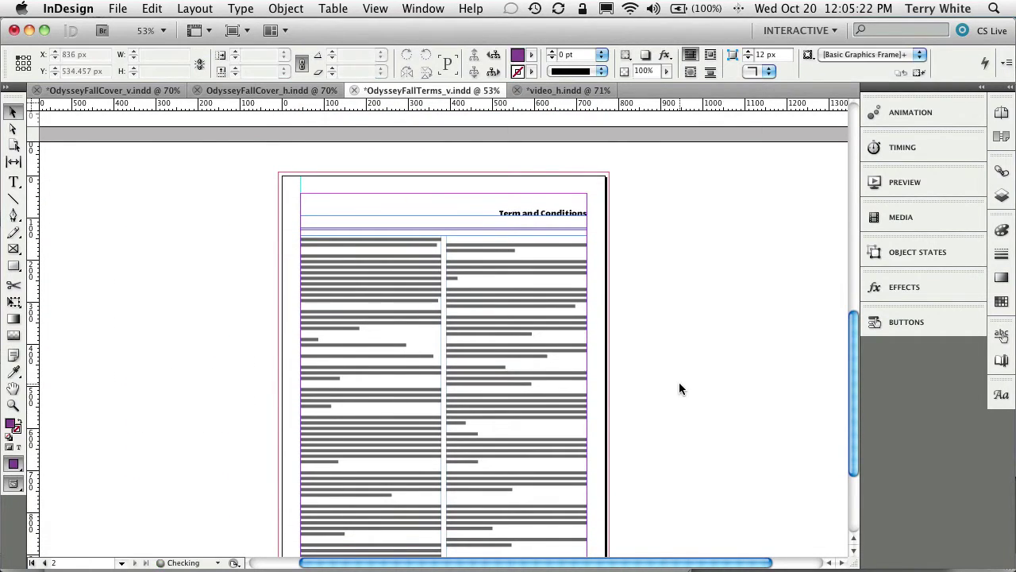
{"action": "left_click_drag", "start_coordinate": [852, 402], "coordinate": [827, 256]}
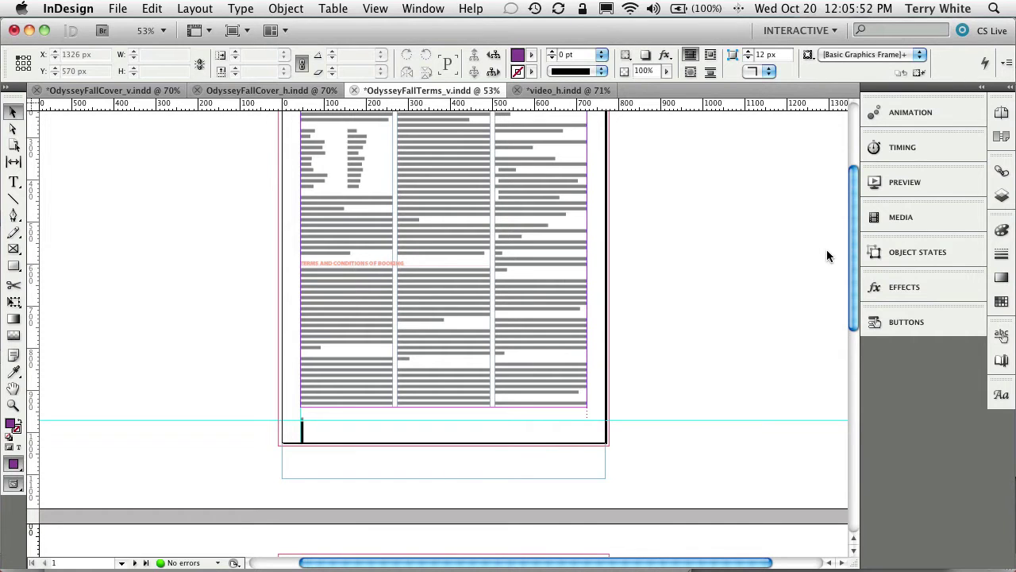
{"action": "left_click_drag", "start_coordinate": [858, 249], "coordinate": [852, 206]}
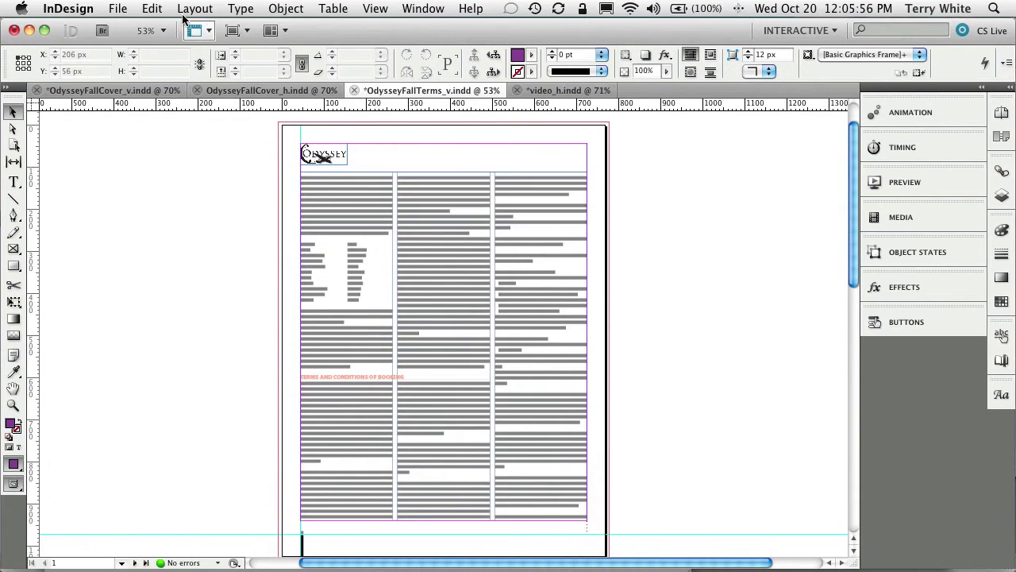
Step: Switch the OdysseyFallTerms_v document's page orientation to landscape at 1024 x 768 px
{"action": "left_click", "coordinate": [152, 8]}
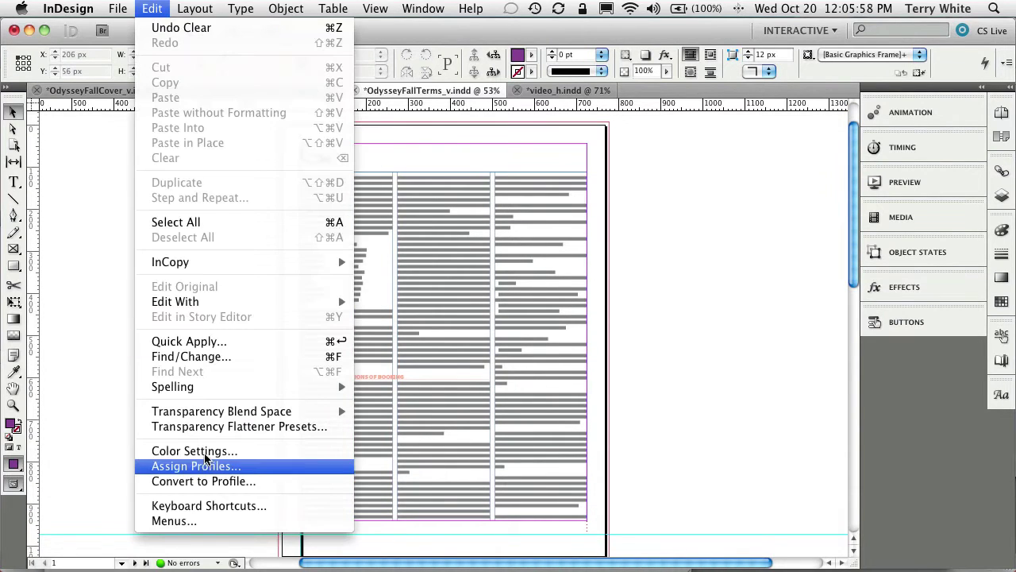
{"action": "mouse_move", "coordinate": [118, 9]}
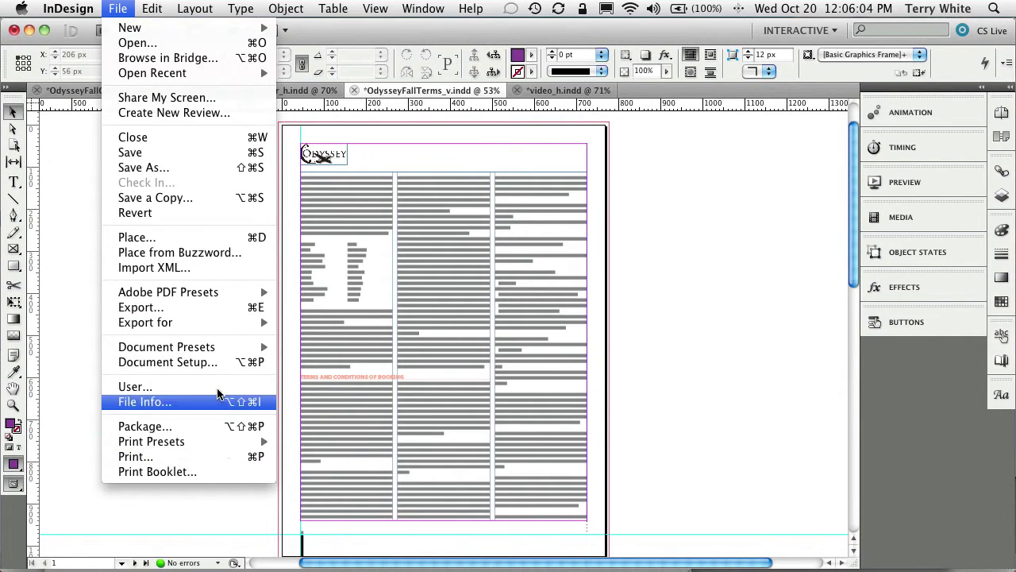
{"action": "left_click", "coordinate": [219, 363]}
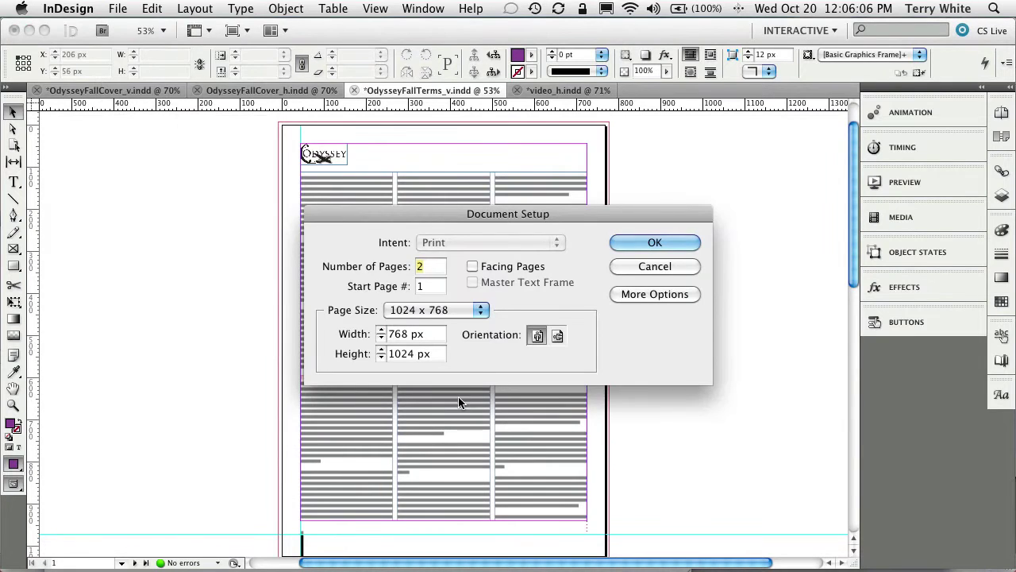
{"action": "left_click", "coordinate": [557, 335]}
{"action": "left_click", "coordinate": [654, 242]}
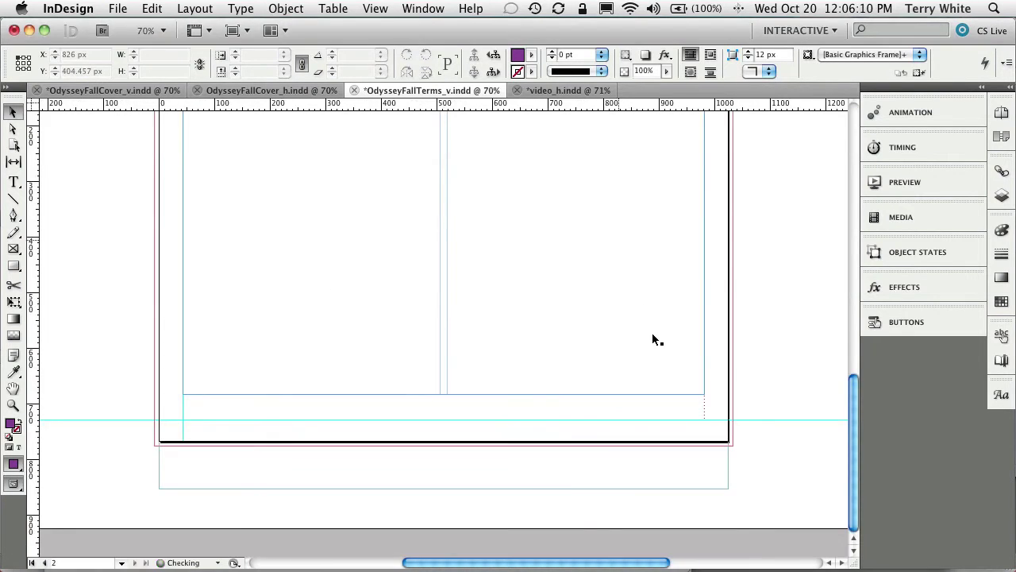
Step: Shorten the three-column text frame on page 1 from above so it starts below the Odyssey logo at about Y 106 px
{"action": "scroll", "coordinate": [718, 341], "scroll_direction": "up", "scroll_amount": 15}
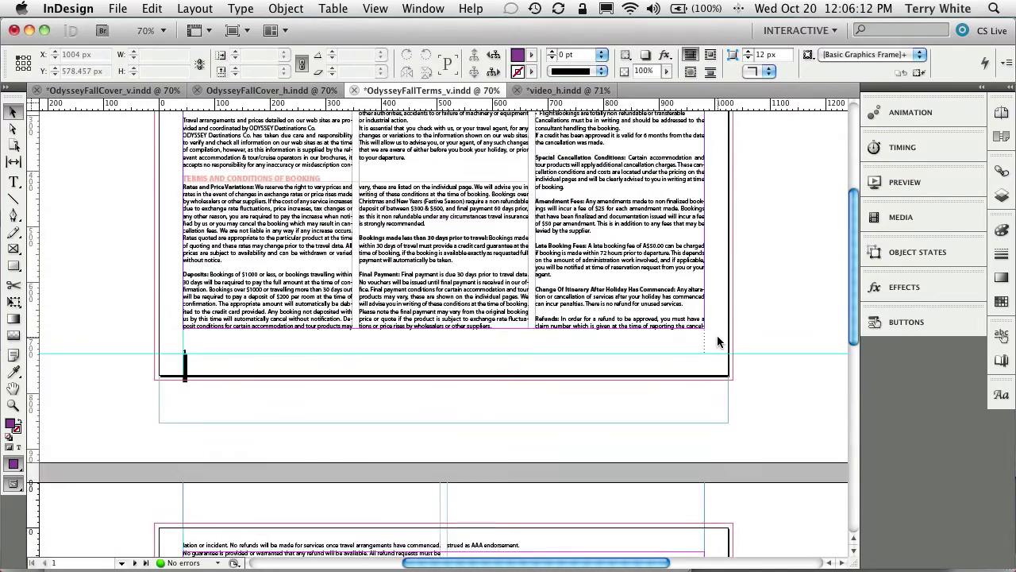
{"action": "scroll", "coordinate": [718, 342], "scroll_direction": "down", "scroll_amount": 1}
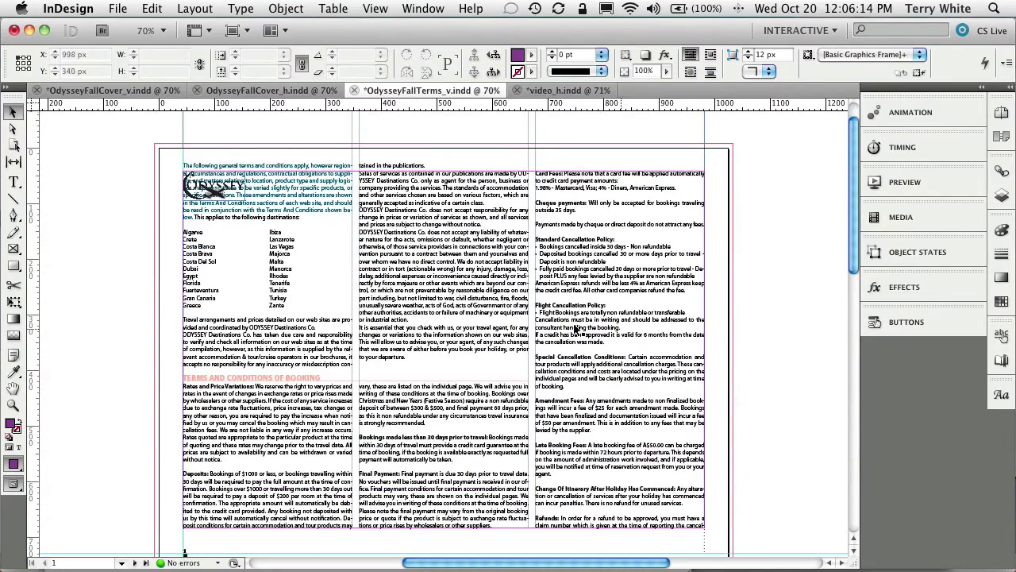
{"action": "left_click", "coordinate": [295, 211]}
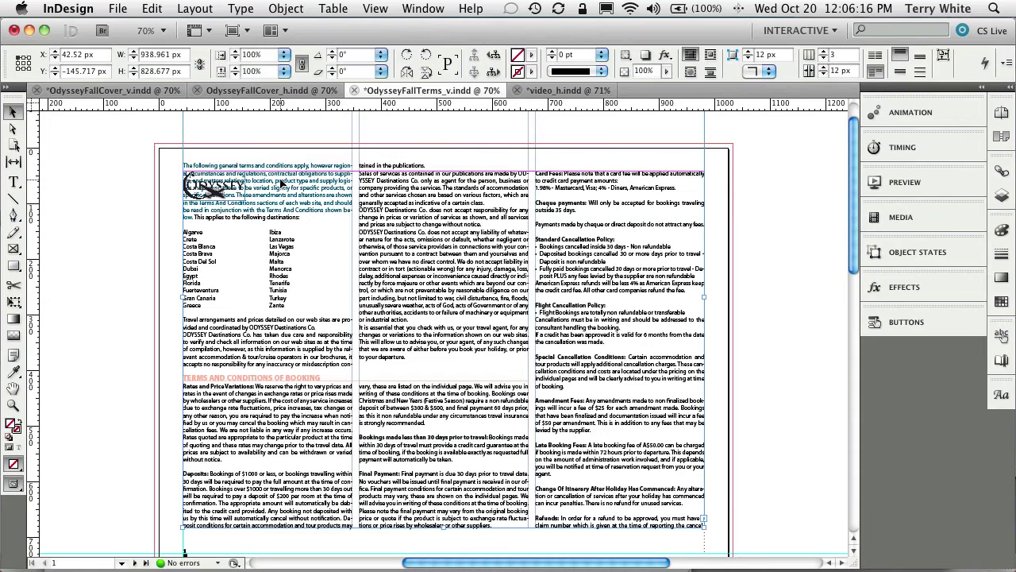
{"action": "scroll", "coordinate": [288, 201], "scroll_direction": "up", "scroll_amount": 1}
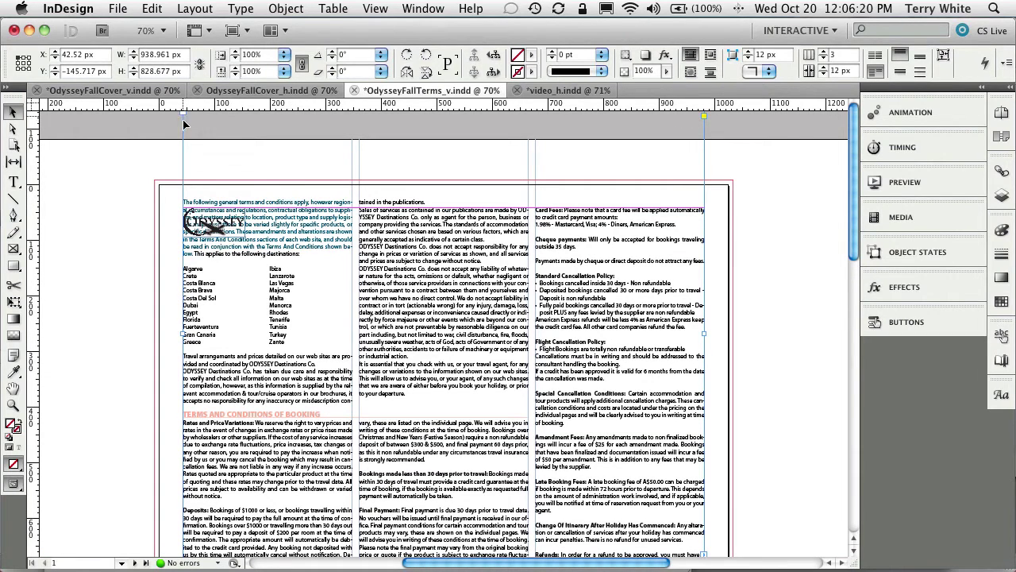
{"action": "left_click", "coordinate": [177, 350]}
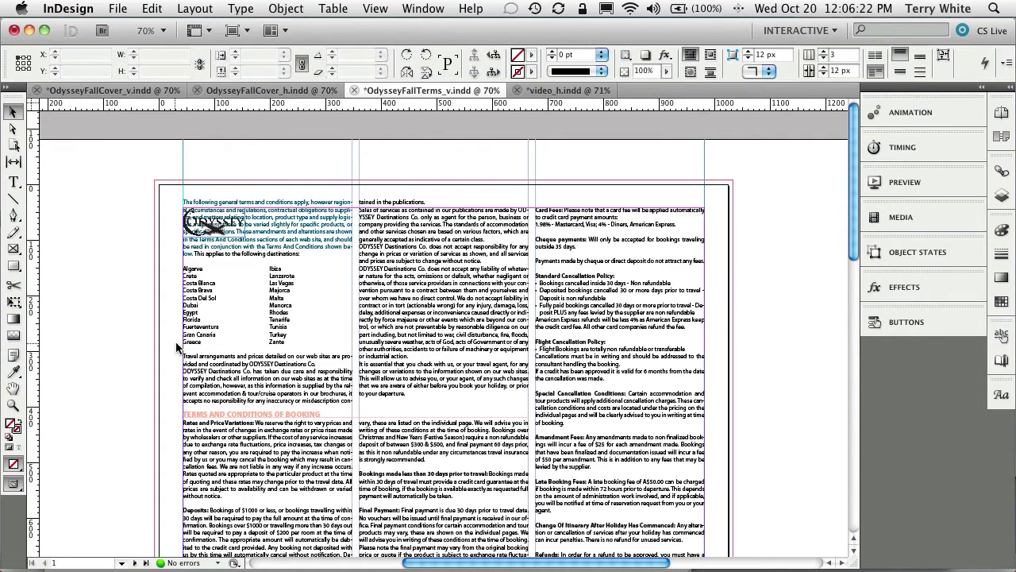
{"action": "left_click", "coordinate": [235, 335]}
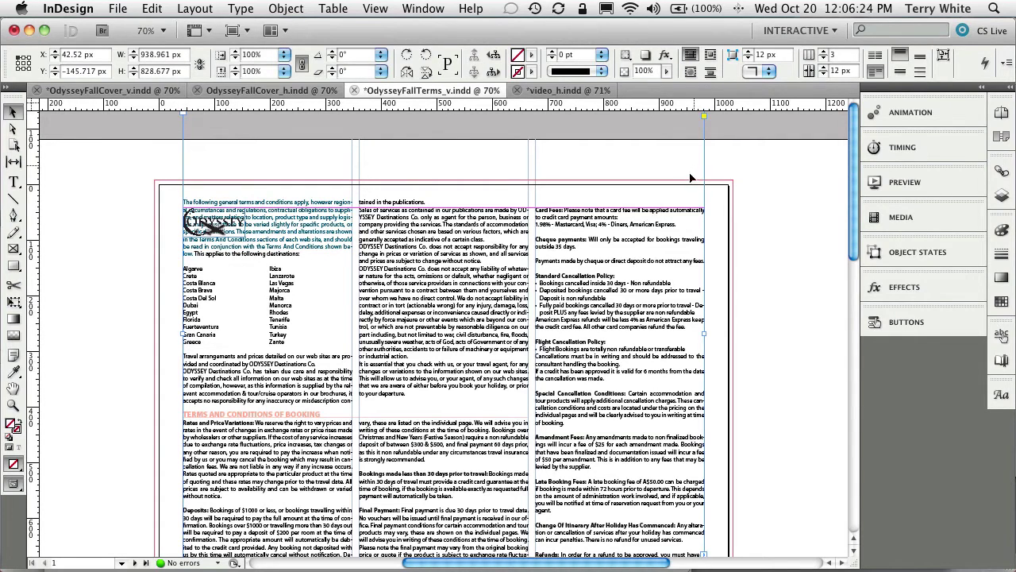
{"action": "key", "text": "super+minus"}
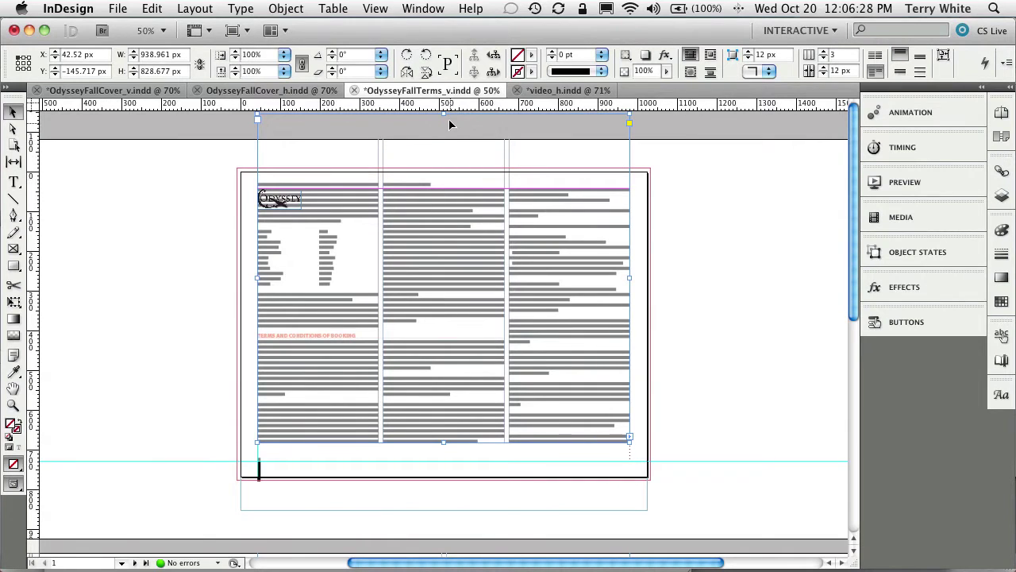
{"action": "left_click_drag", "start_coordinate": [446, 117], "coordinate": [417, 165]}
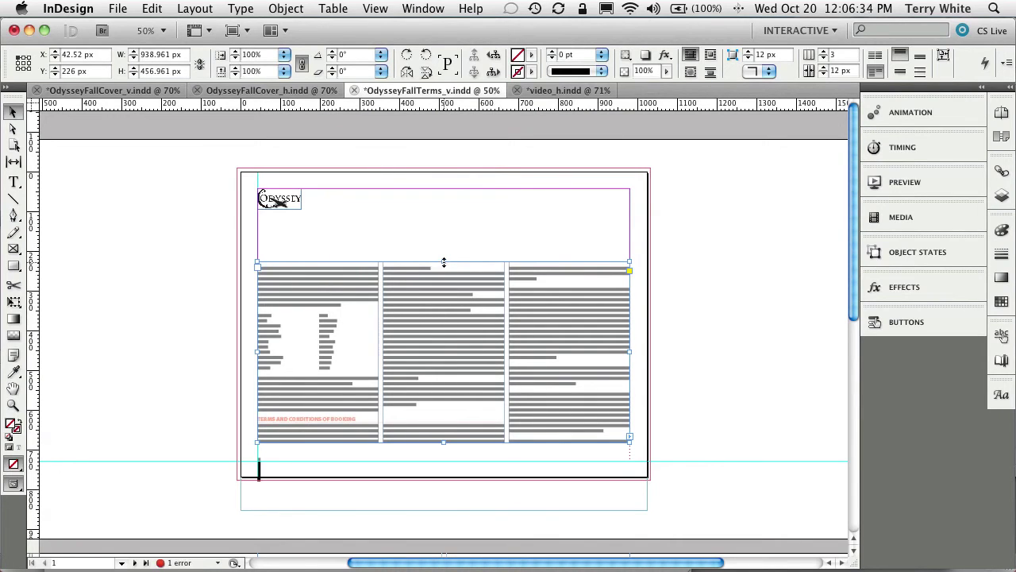
{"action": "left_click_drag", "start_coordinate": [443, 262], "coordinate": [650, 232]}
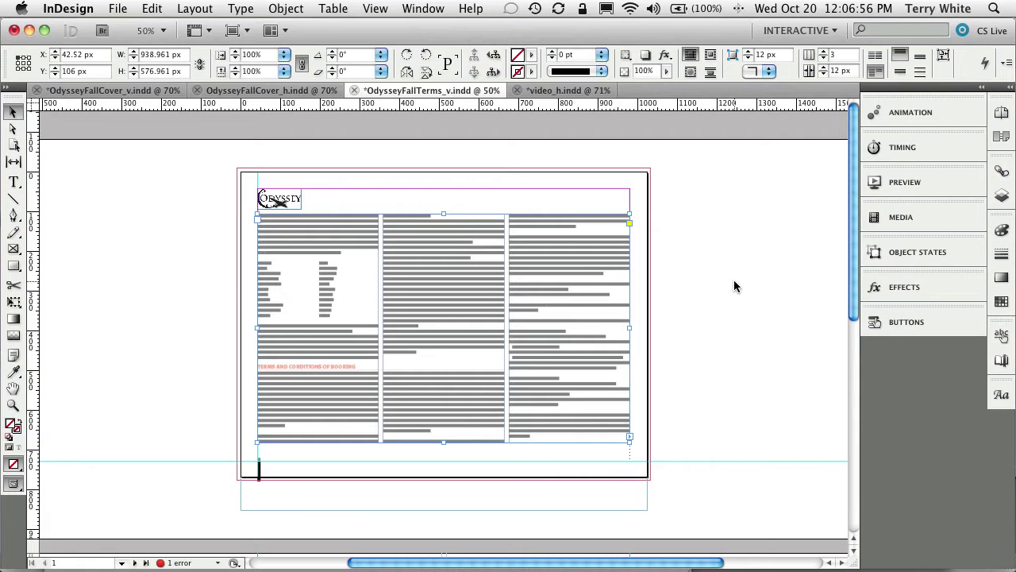
Step: Bring up the video_h document, switch to Adobe Interactive Overlay Creator and load the PanoramaTower folder as assets for a Panorama overlay
{"action": "left_click", "coordinate": [564, 91]}
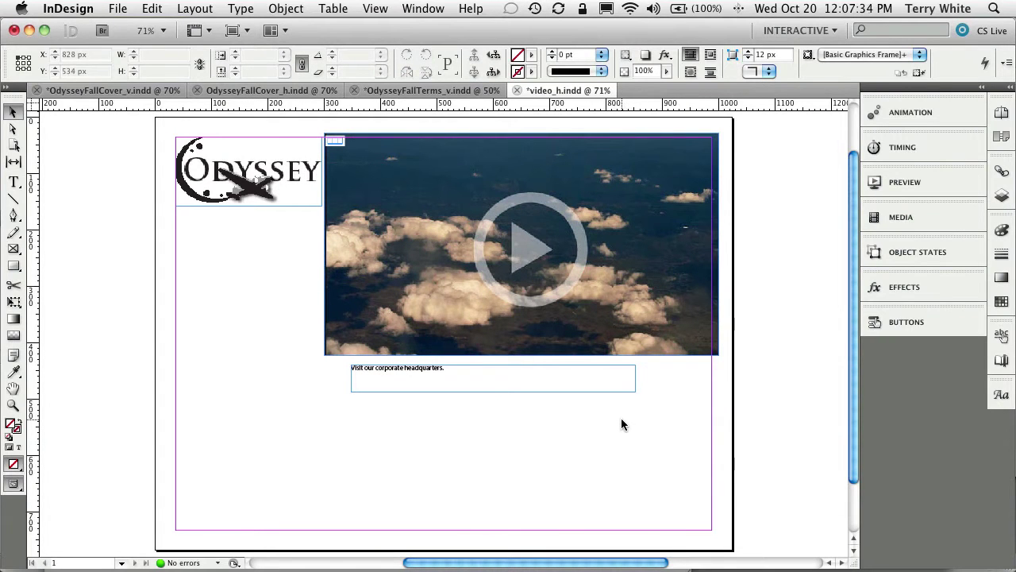
{"action": "key", "text": "super+Tab"}
{"action": "key", "text": "super+Tab"}
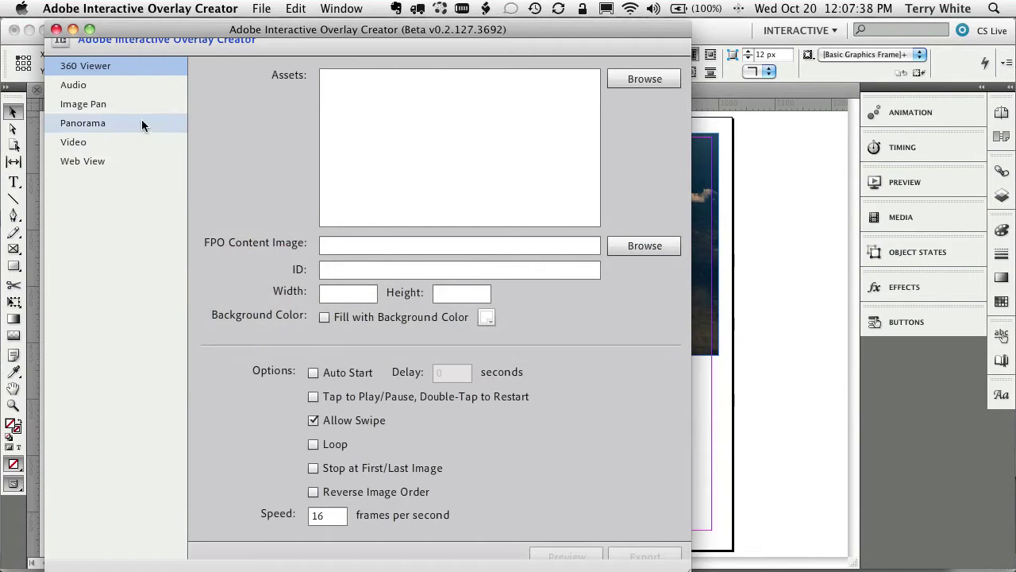
{"action": "left_click", "coordinate": [105, 72]}
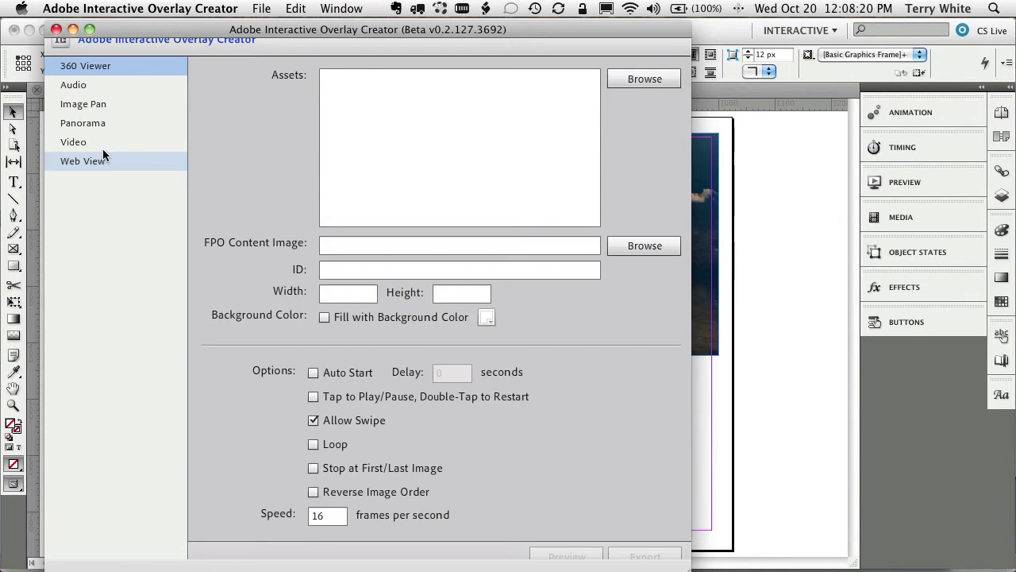
{"action": "left_click", "coordinate": [94, 126]}
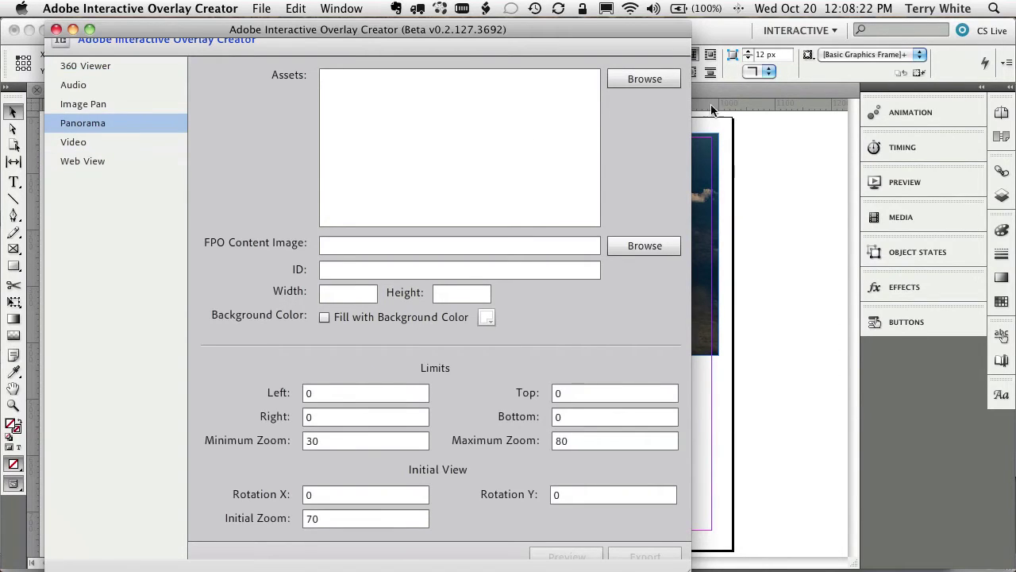
{"action": "left_click", "coordinate": [662, 80]}
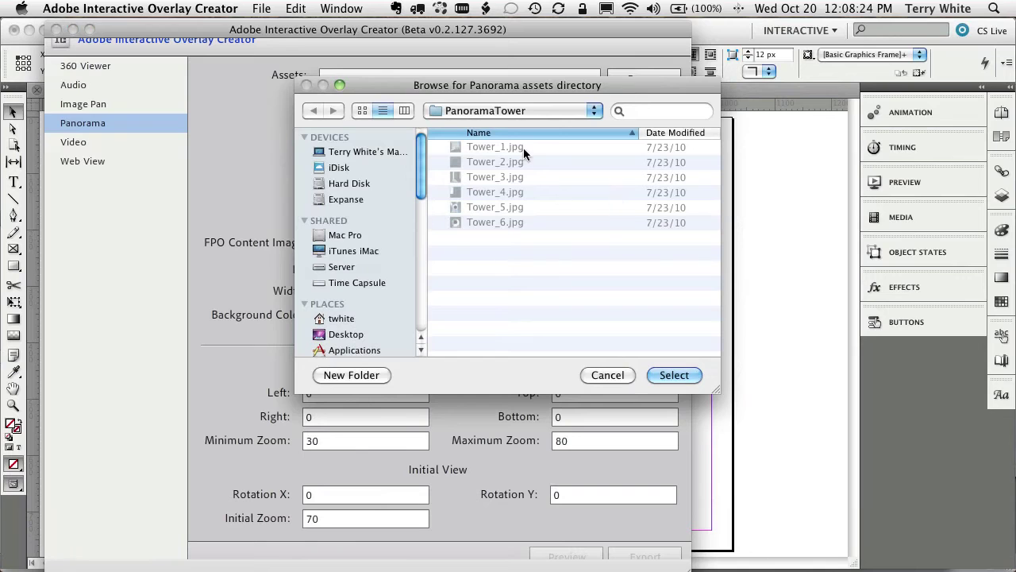
{"action": "left_click", "coordinate": [672, 374]}
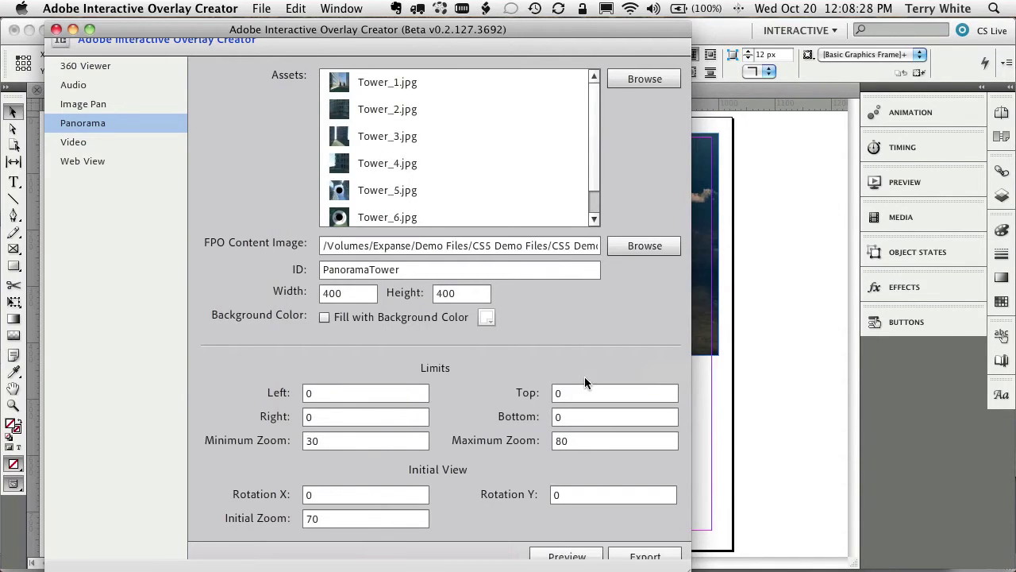
Step: Preview the PanoramaTower overlay, and open its SWF export dialog and cancel it
{"action": "left_click", "coordinate": [567, 555]}
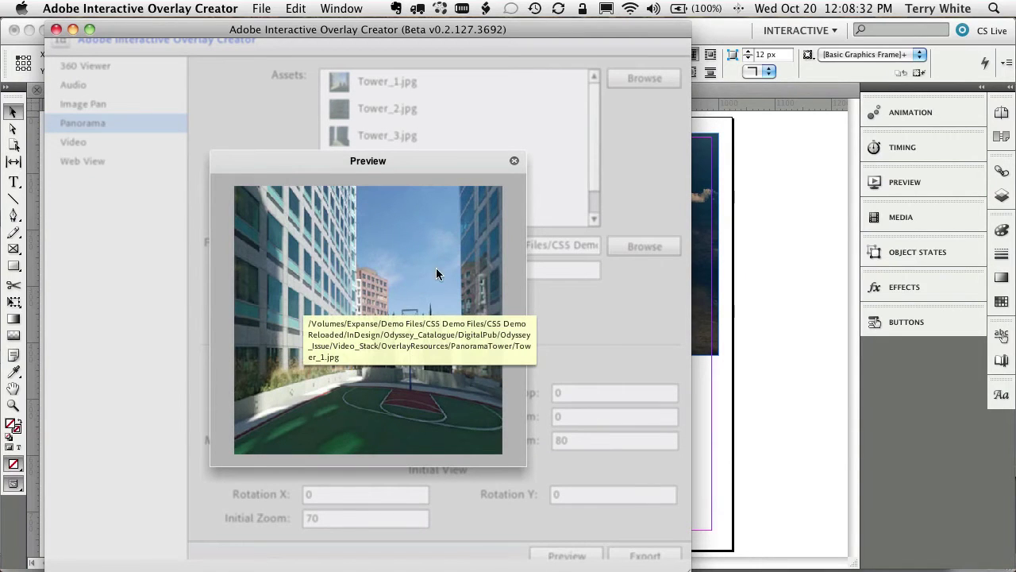
{"action": "left_click", "coordinate": [514, 160]}
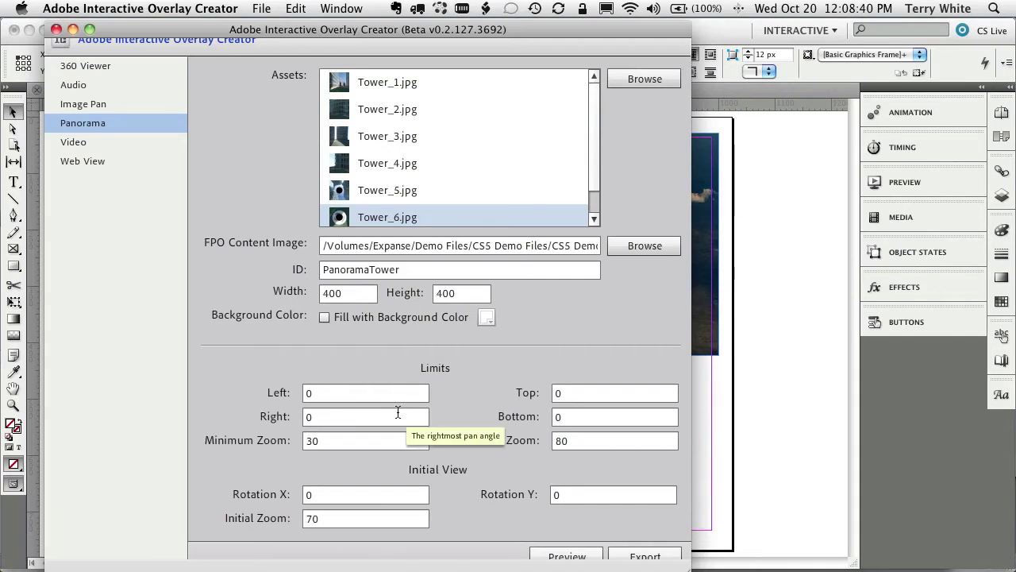
{"action": "left_click", "coordinate": [635, 557]}
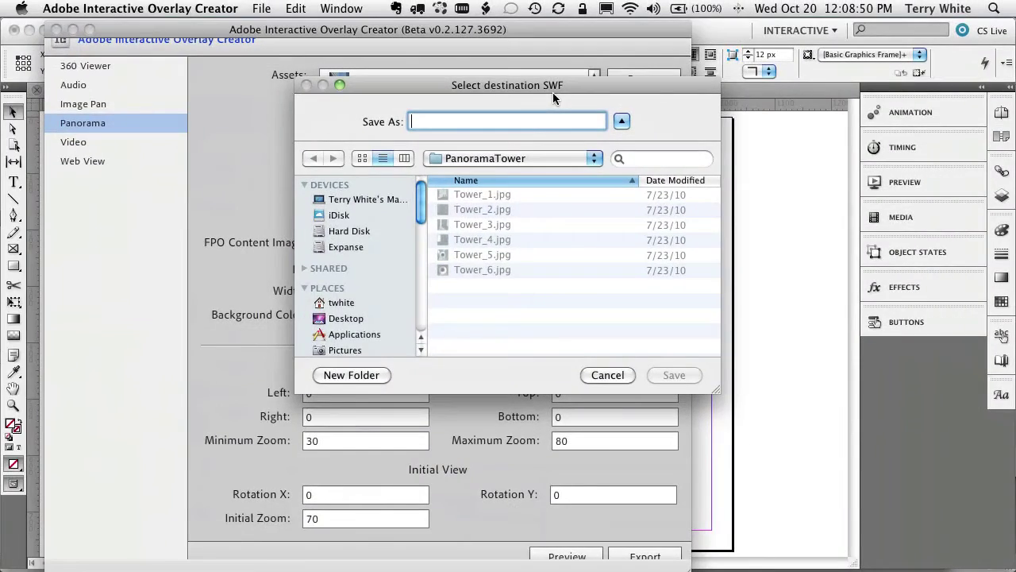
{"action": "left_click", "coordinate": [606, 376]}
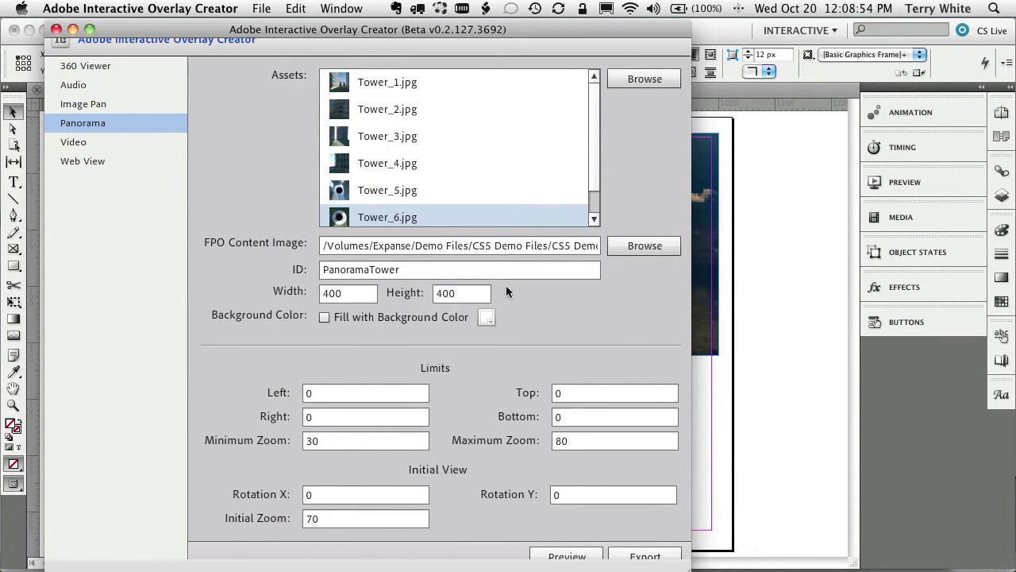
Step: Return to video_h in InDesign and place SanJoseTowers.swf at the page's lower-left margin, at about X 36 px, Y 448 px
{"action": "left_click", "coordinate": [780, 365]}
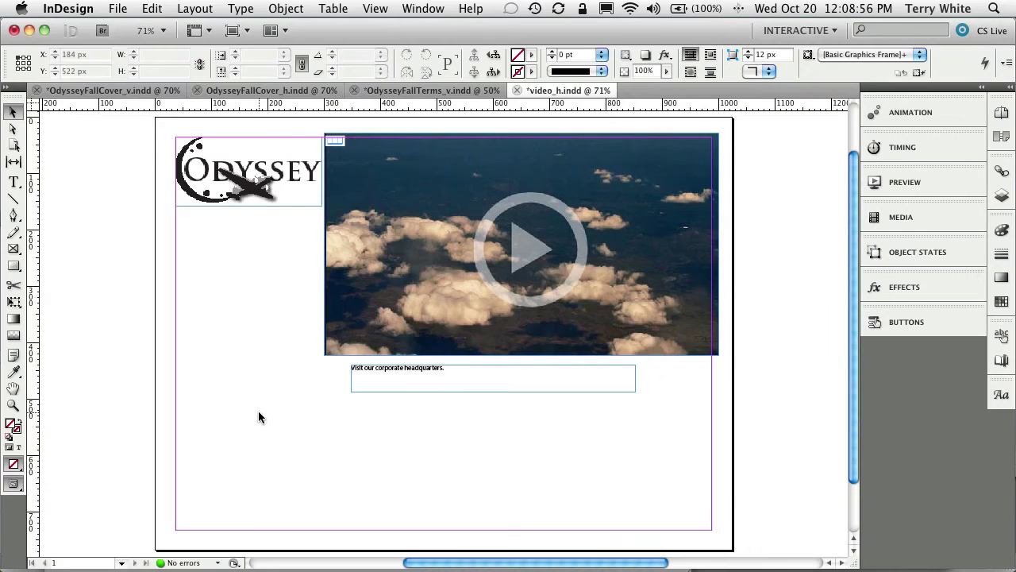
{"action": "key", "text": "super+d"}
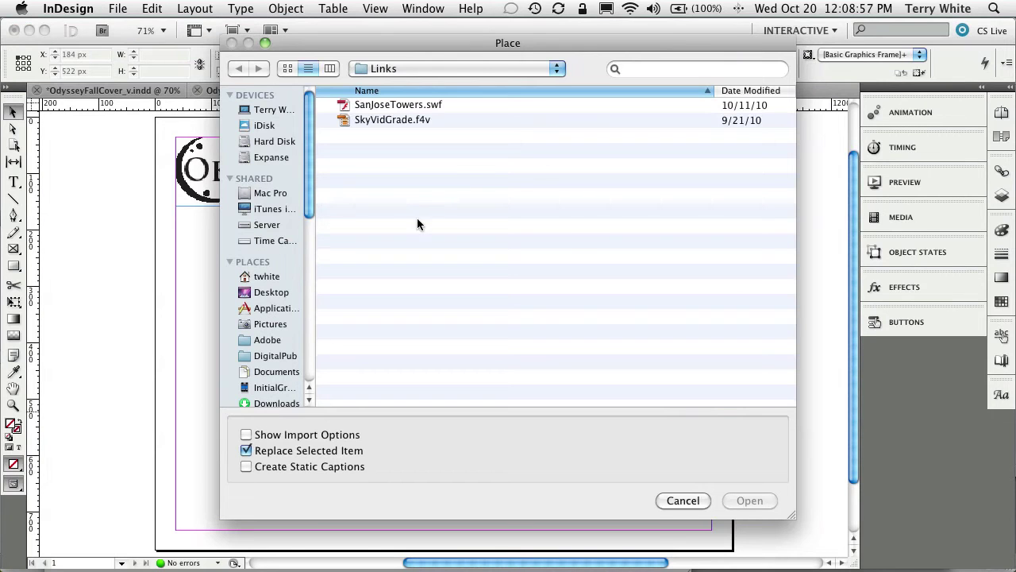
{"action": "left_click", "coordinate": [416, 107]}
{"action": "left_click", "coordinate": [749, 500]}
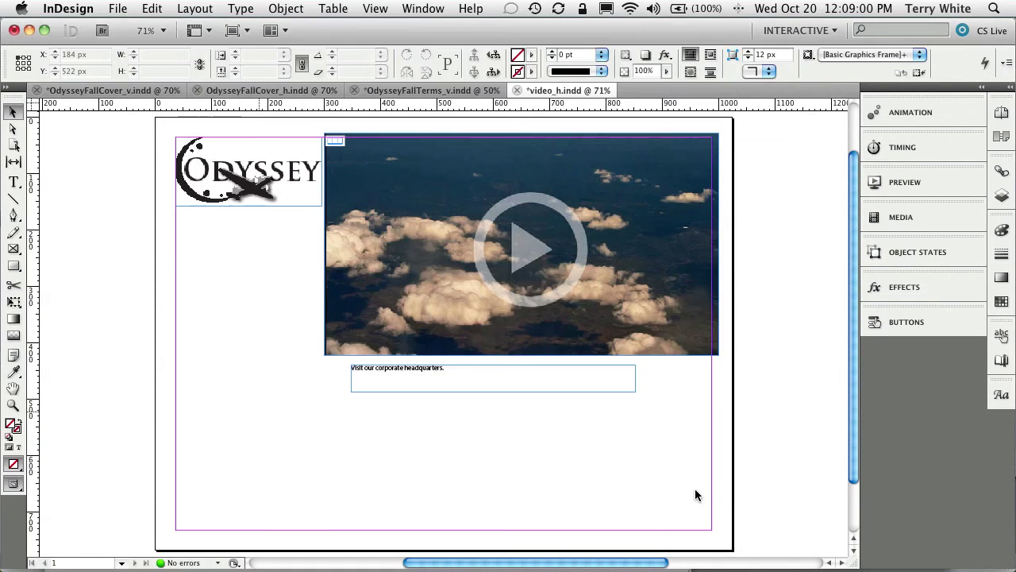
{"action": "left_click", "coordinate": [177, 370]}
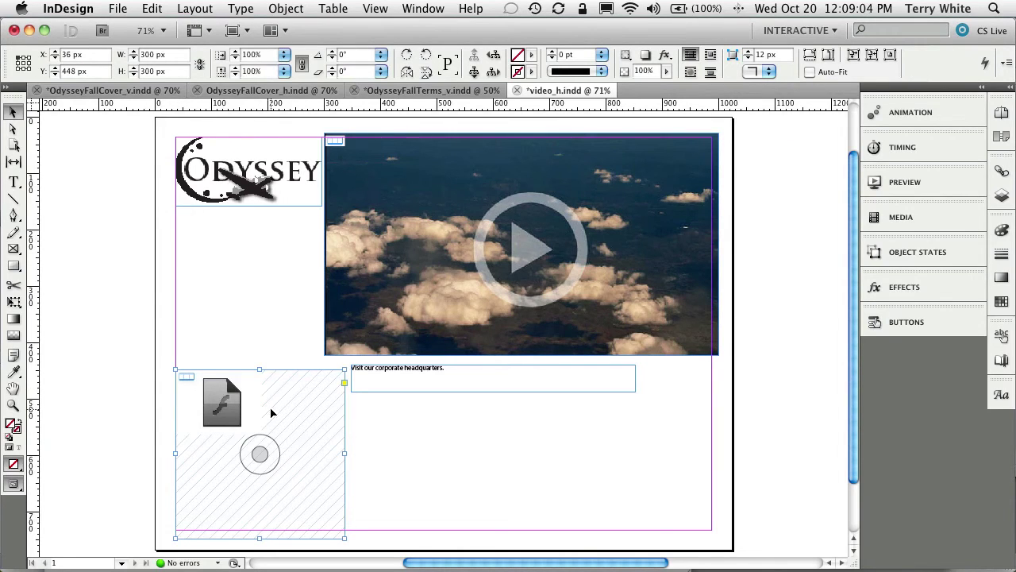
Step: Set the placed panorama SWF's poster image to From Current Frame
{"action": "left_click", "coordinate": [906, 219]}
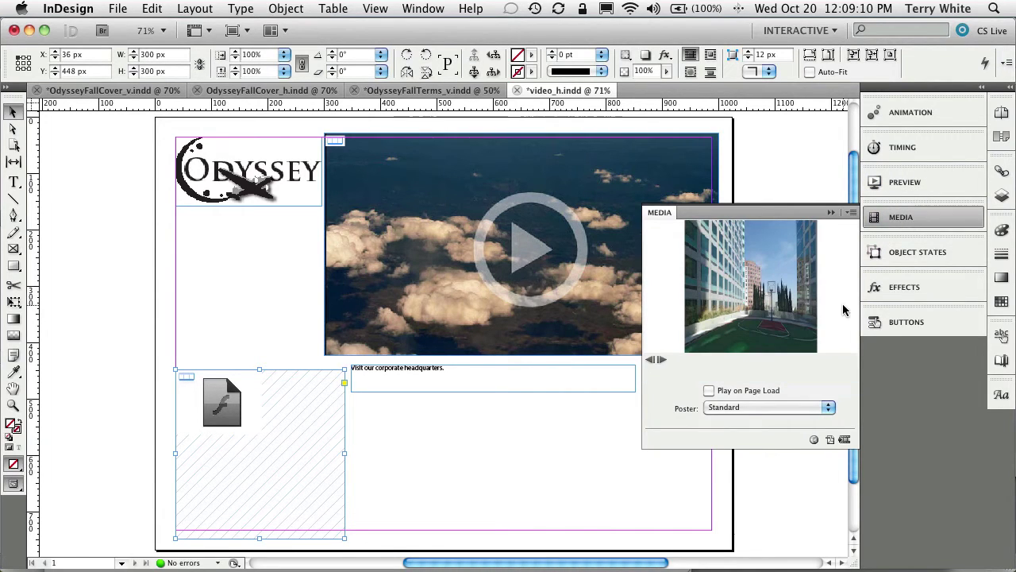
{"action": "left_click", "coordinate": [765, 408]}
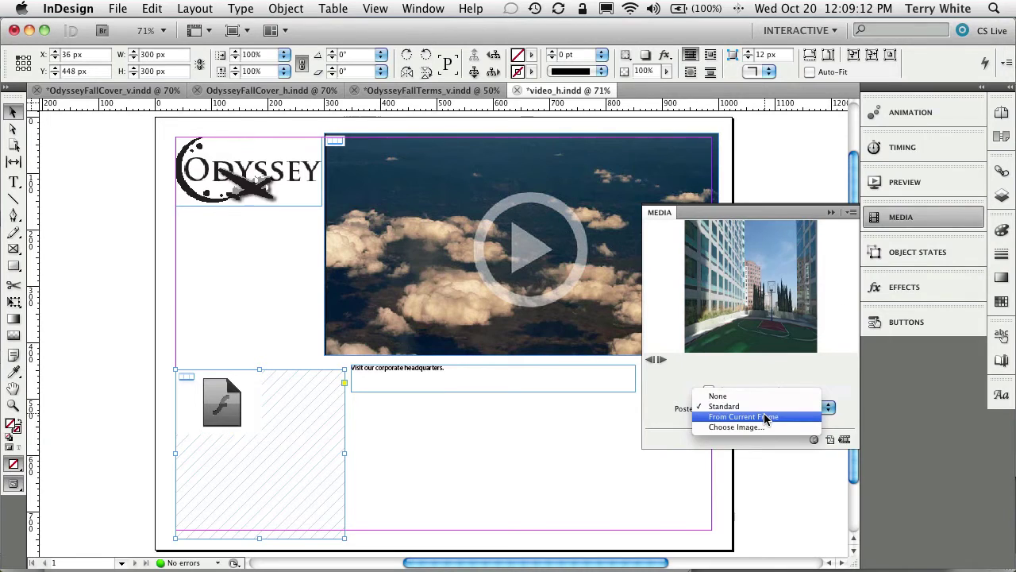
{"action": "left_click", "coordinate": [767, 415]}
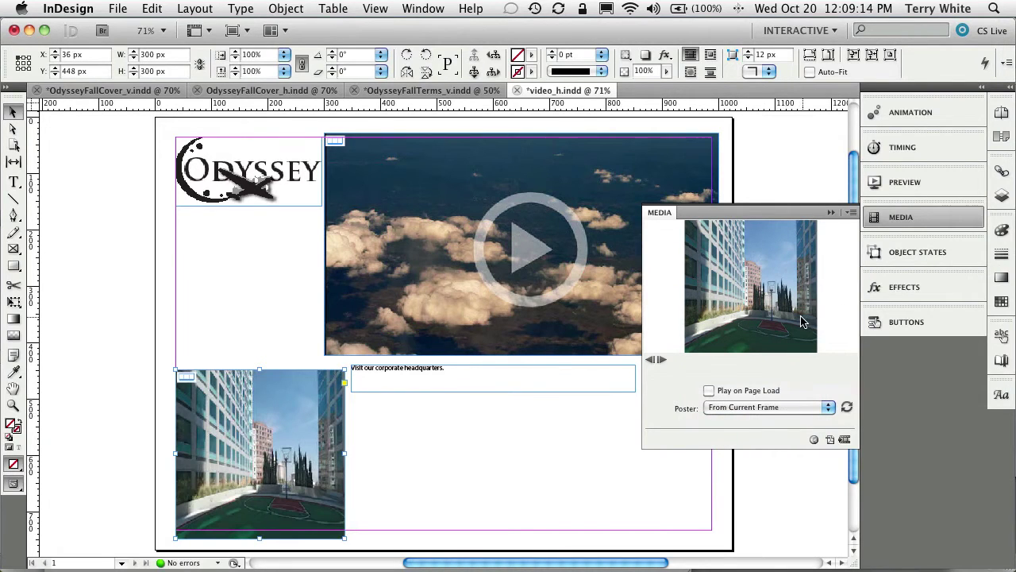
{"action": "left_click", "coordinate": [829, 214]}
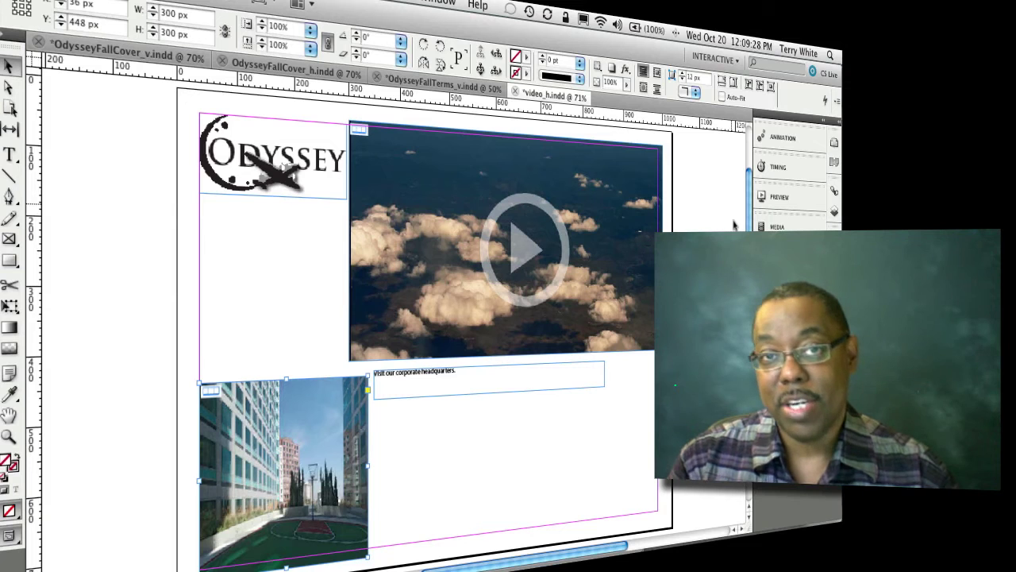
Step: Switch to Adobe Digital Content Bundler and create a new issue from the Odyssey_Issue folder inside DigitalPub
{"action": "key", "text": "super+Tab"}
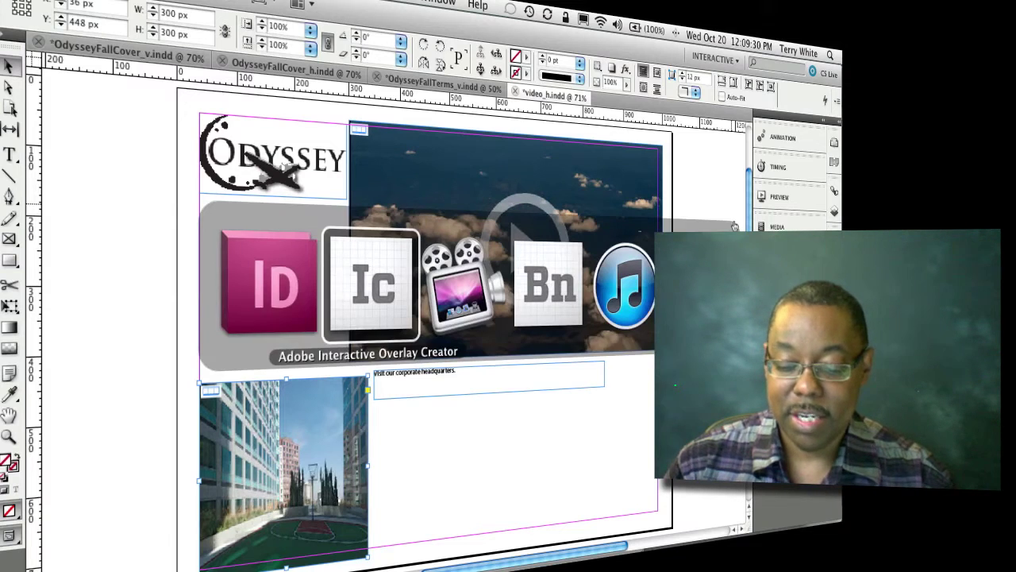
{"action": "key", "text": "super+Tab"}
{"action": "key", "text": "super+Tab"}
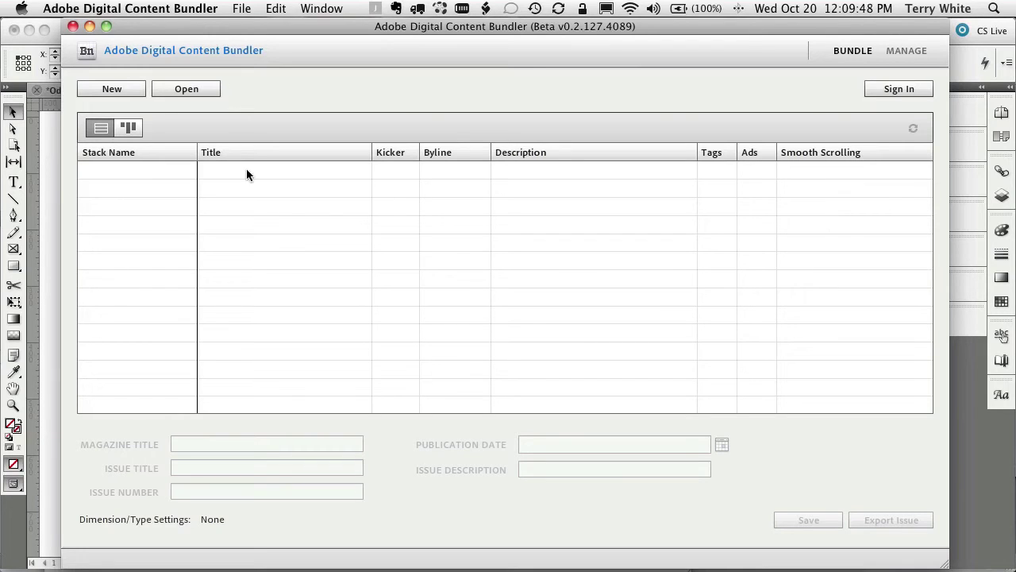
{"action": "left_click", "coordinate": [112, 89]}
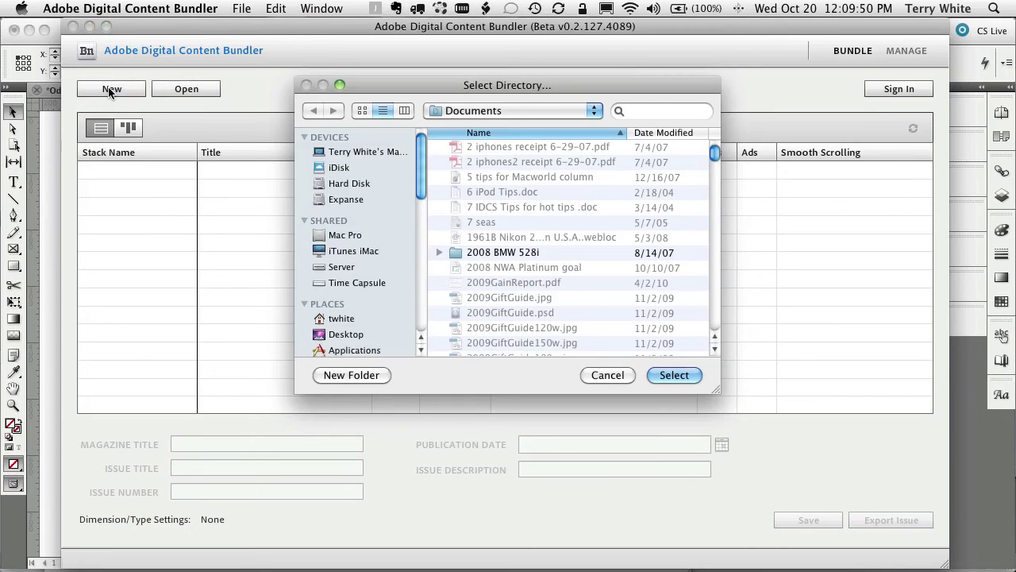
{"action": "scroll", "coordinate": [362, 309], "scroll_direction": "down", "scroll_amount": 3}
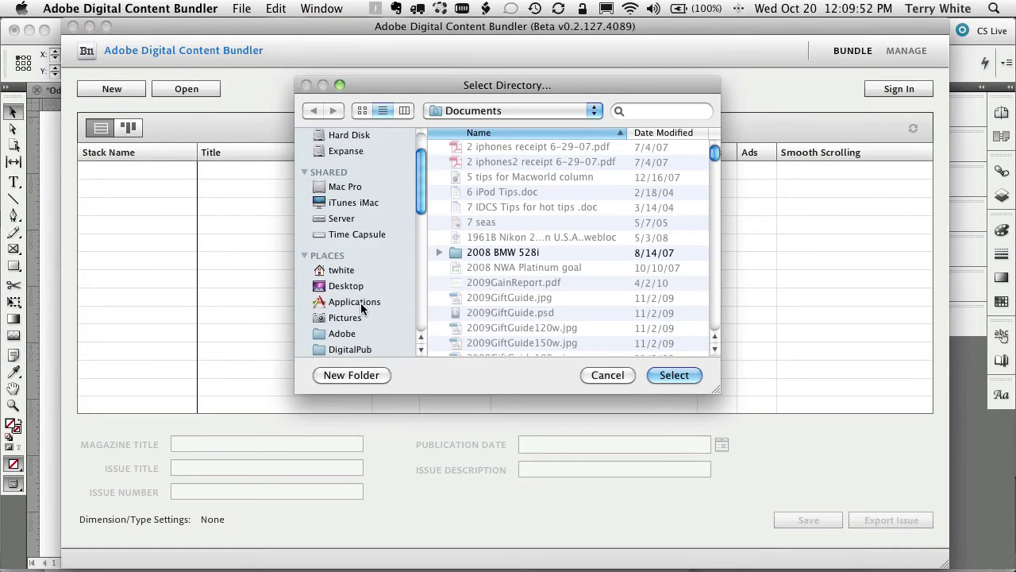
{"action": "left_click", "coordinate": [361, 347]}
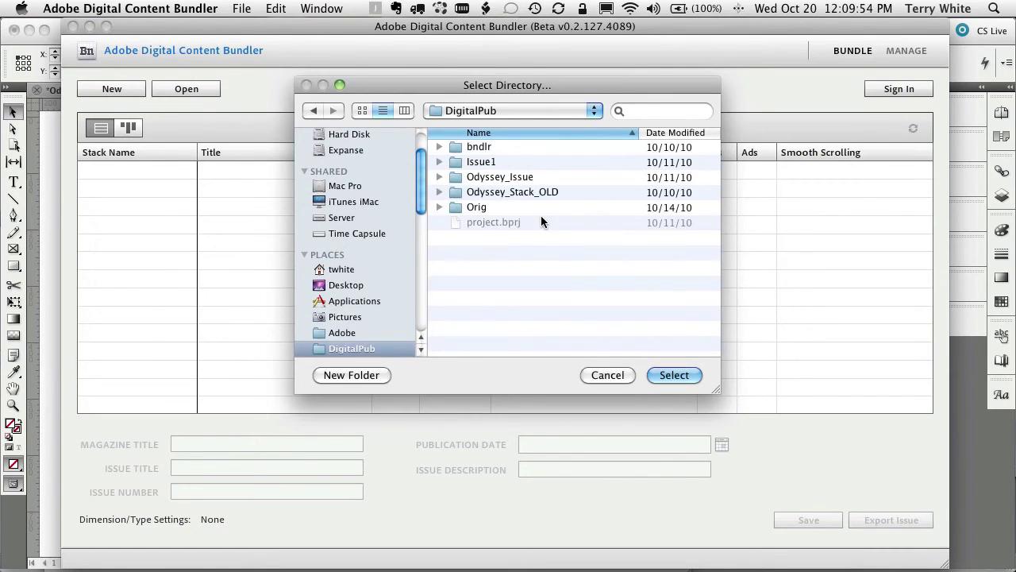
{"action": "left_click", "coordinate": [503, 177]}
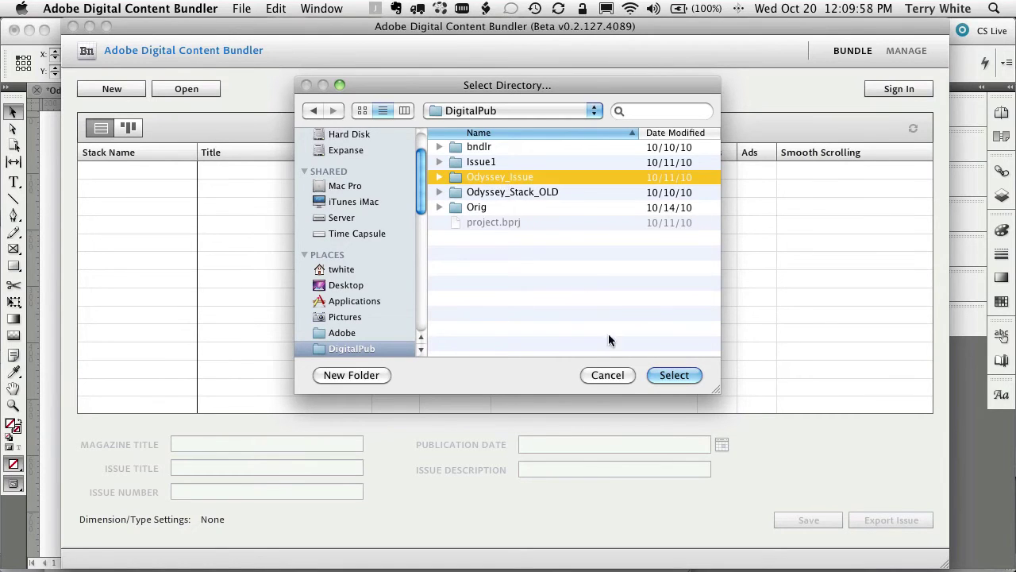
{"action": "left_click", "coordinate": [674, 375]}
{"action": "key", "text": "super+Tab"}
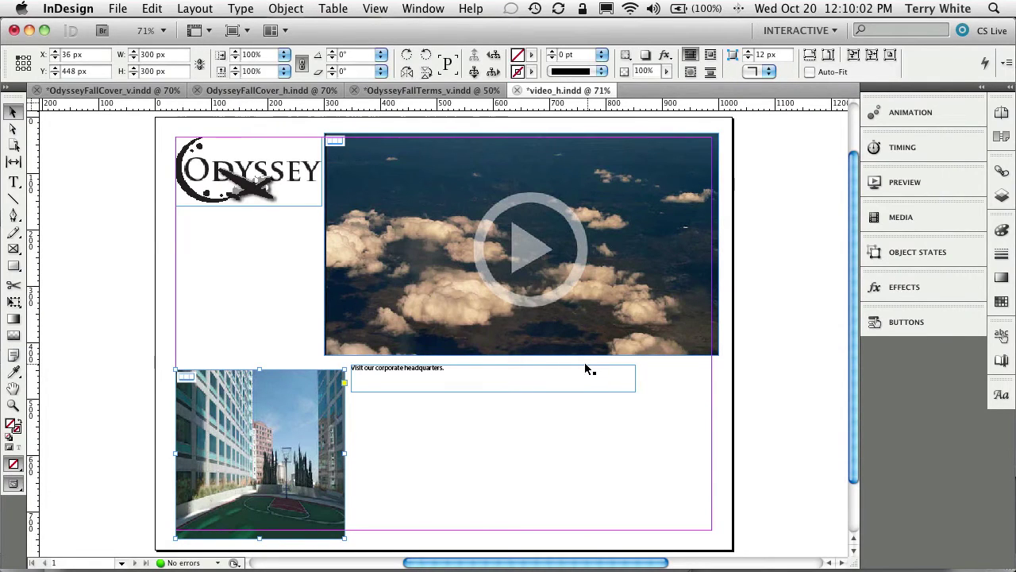
{"action": "key", "text": "super+Tab"}
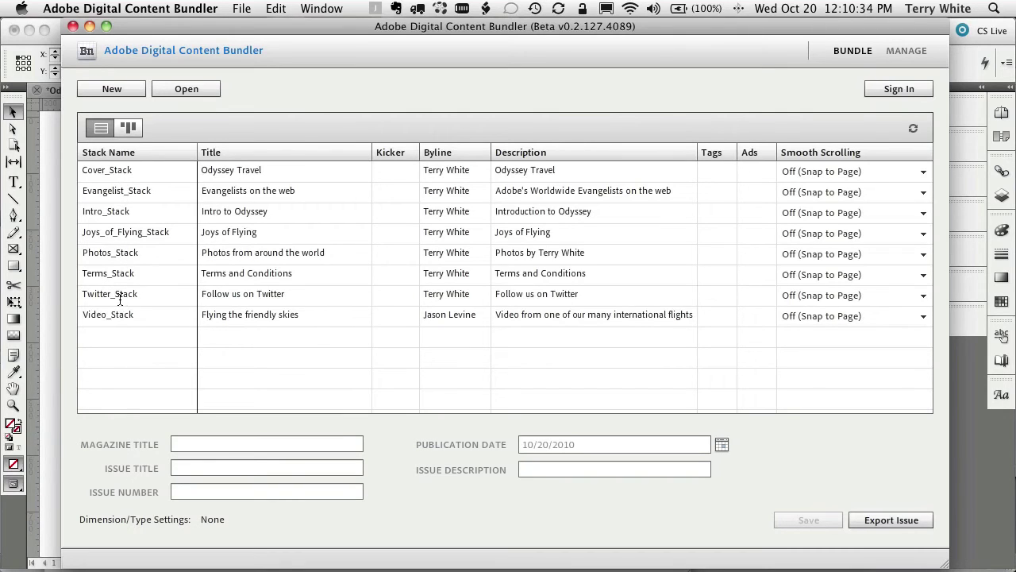
Step: Reorder the stacks with Joys_of_Flying_Stack directly after Cover_Stack, and Evangelist_Stack and Twitter_Stack at the end after Video_Stack
{"action": "left_click_drag", "start_coordinate": [119, 294], "coordinate": [119, 326]}
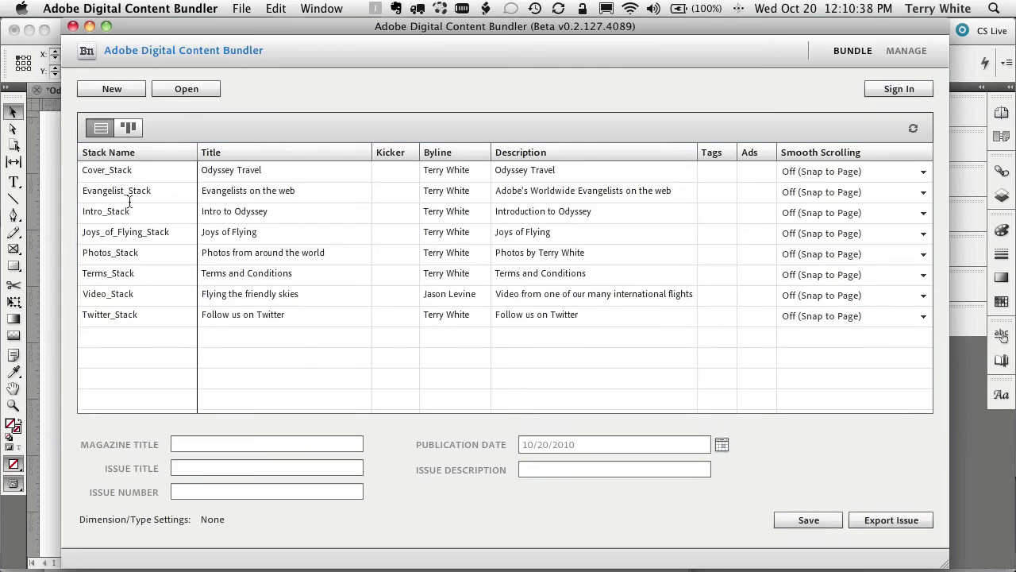
{"action": "left_click_drag", "start_coordinate": [127, 191], "coordinate": [125, 318]}
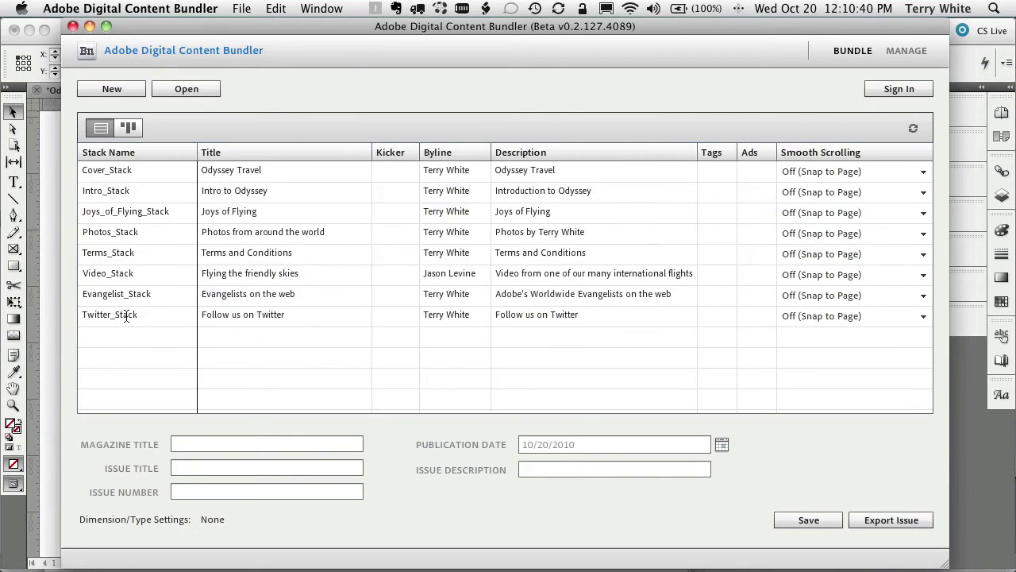
{"action": "left_click", "coordinate": [120, 213]}
{"action": "left_click_drag", "start_coordinate": [120, 213], "coordinate": [122, 193]}
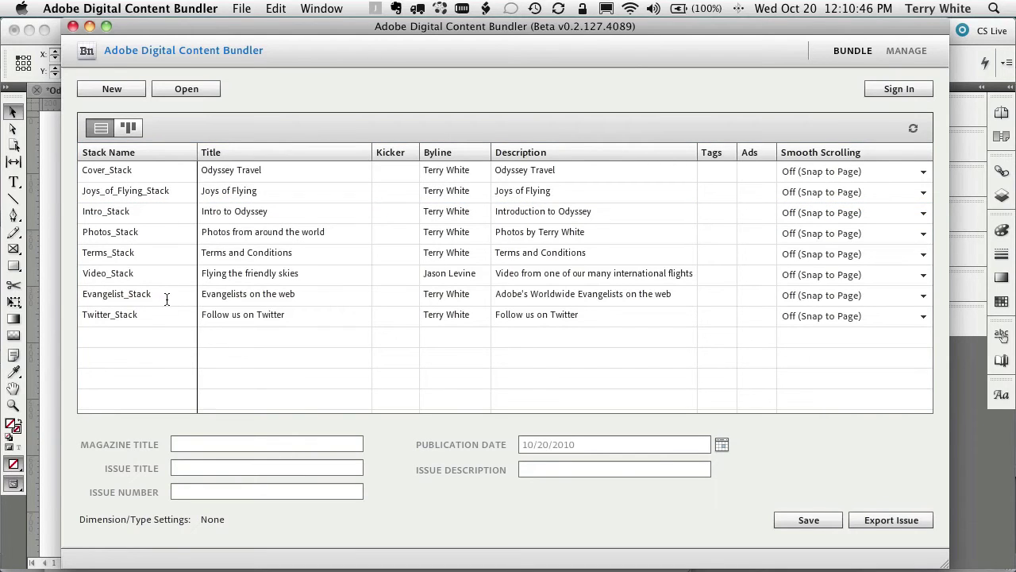
Step: Show the stacks as page thumbnails, browse across them and try to export the issue
{"action": "left_click", "coordinate": [131, 126]}
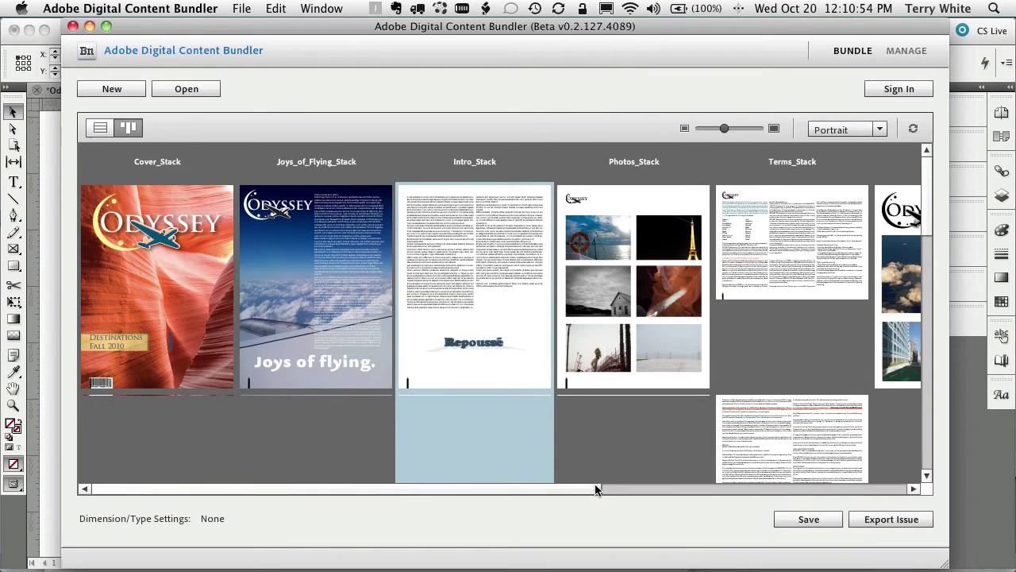
{"action": "left_click_drag", "start_coordinate": [592, 486], "coordinate": [436, 507]}
{"action": "left_click", "coordinate": [881, 524]}
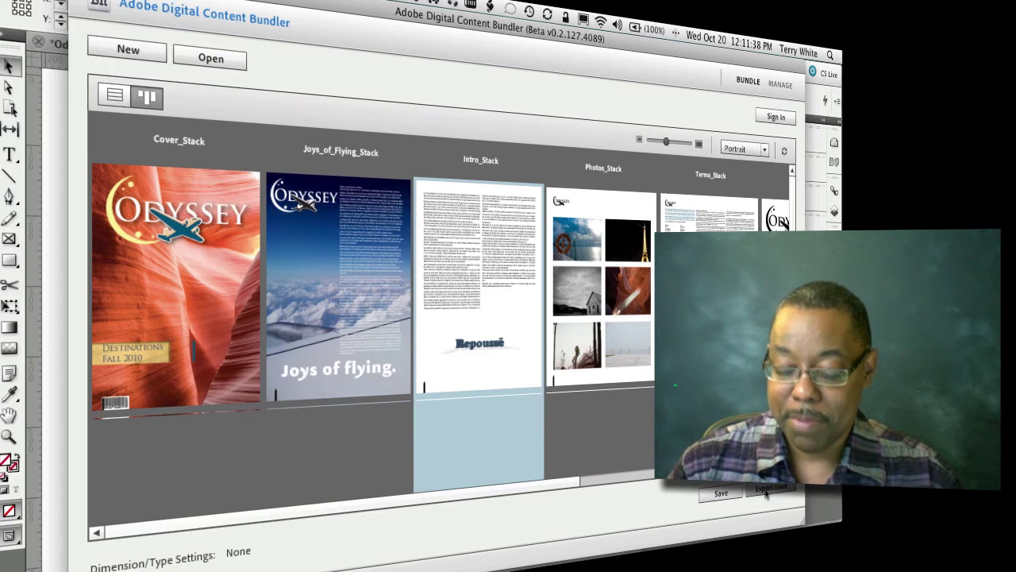
Step: Switch to iTunes and look at the Adobe Preview documents in the iPad's File Sharing section
{"action": "key", "text": "super+Tab"}
{"action": "key", "text": "super+Tab"}
{"action": "key", "text": "super+Tab"}
{"action": "key", "text": "super+Tab"}
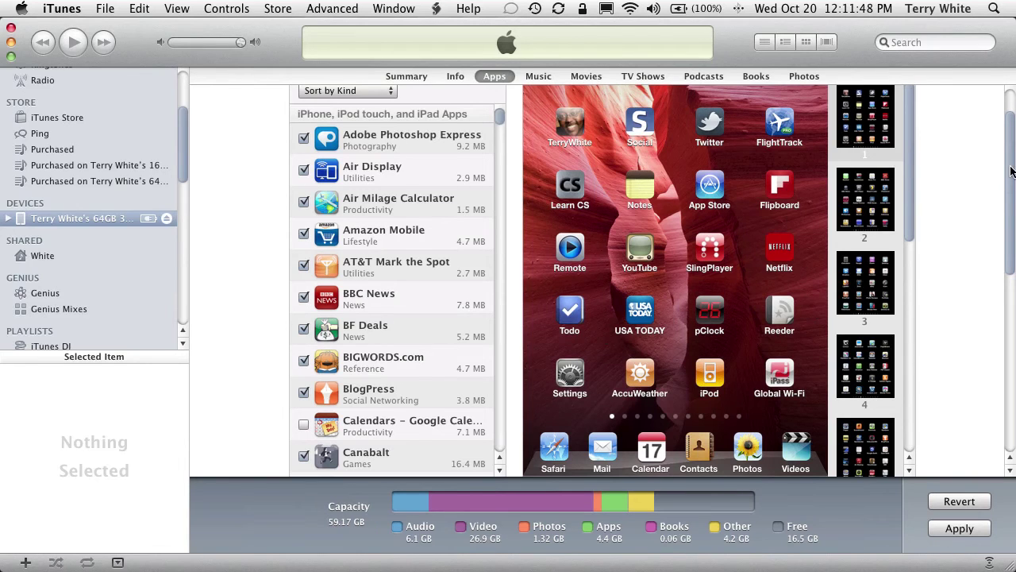
{"action": "left_click_drag", "start_coordinate": [1011, 172], "coordinate": [1011, 301]}
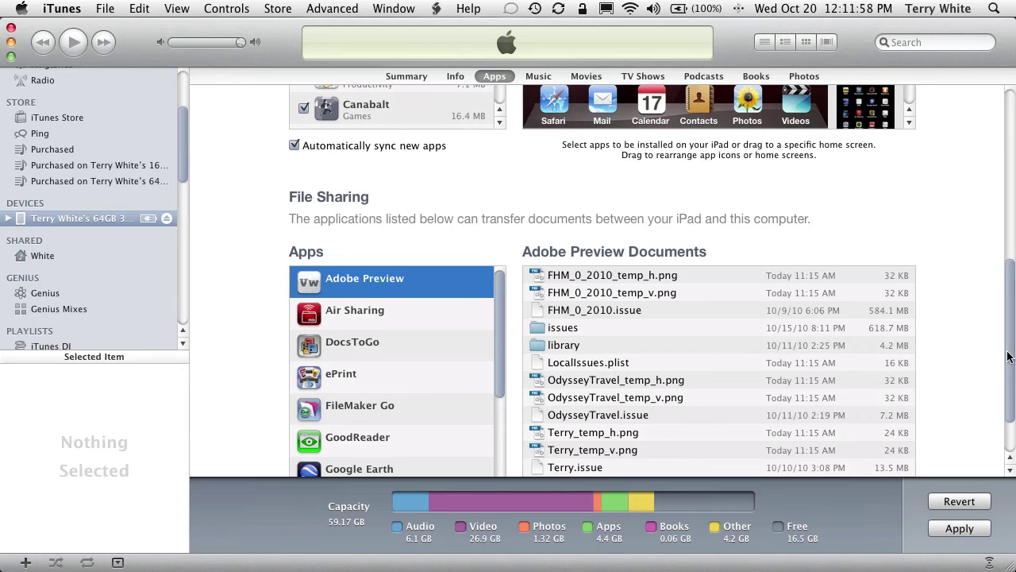
{"action": "left_click_drag", "start_coordinate": [1007, 356], "coordinate": [1012, 396]}
{"action": "left_click", "coordinate": [811, 443]}
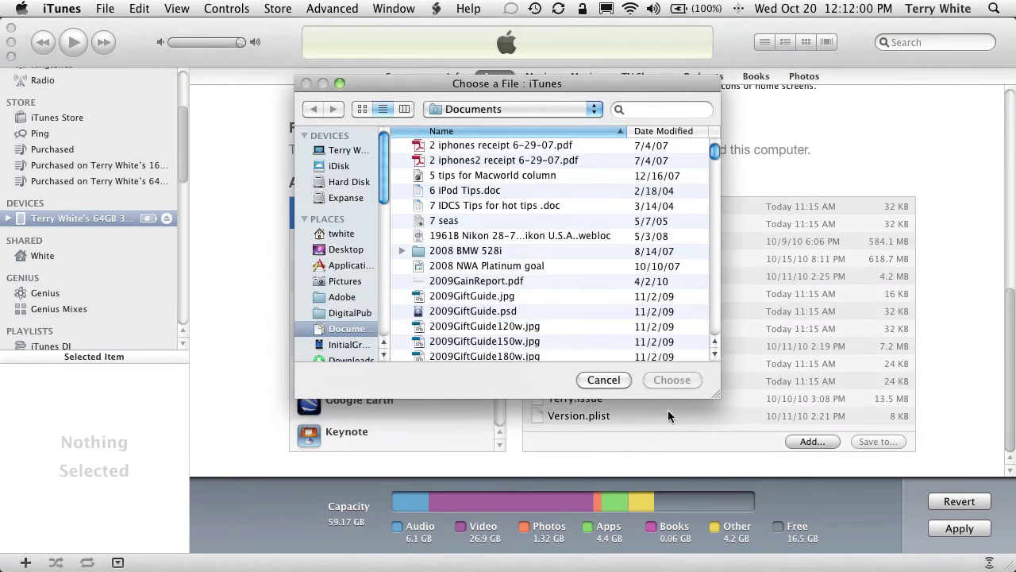
{"action": "scroll", "coordinate": [358, 307], "scroll_direction": "down", "scroll_amount": 3}
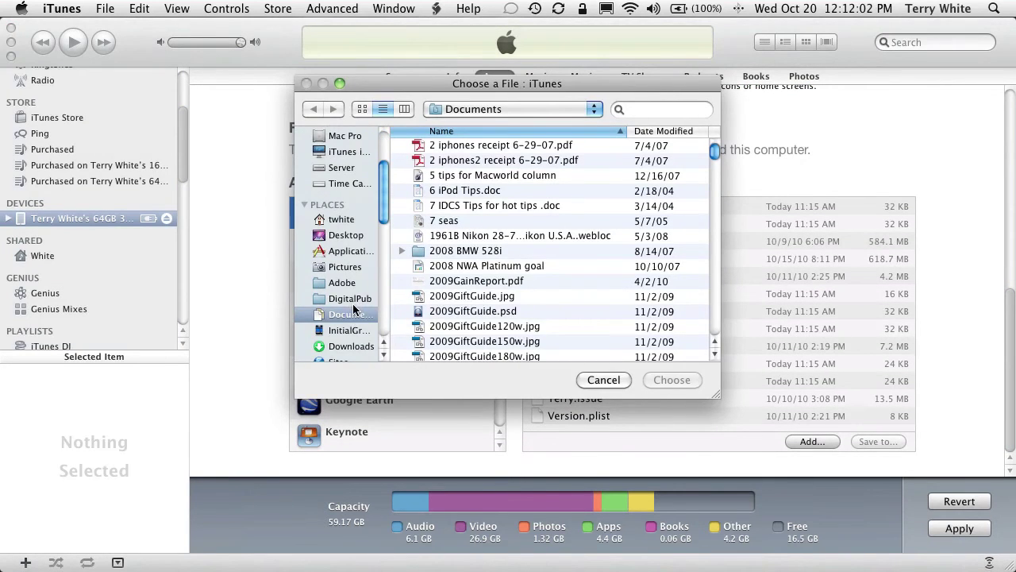
{"action": "left_click", "coordinate": [351, 299]}
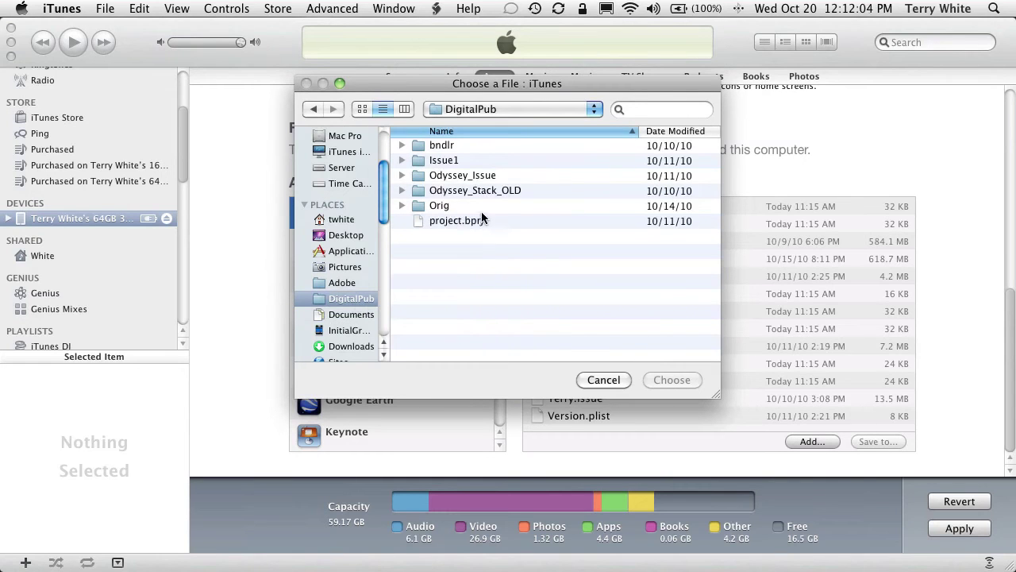
{"action": "double_click", "coordinate": [475, 176]}
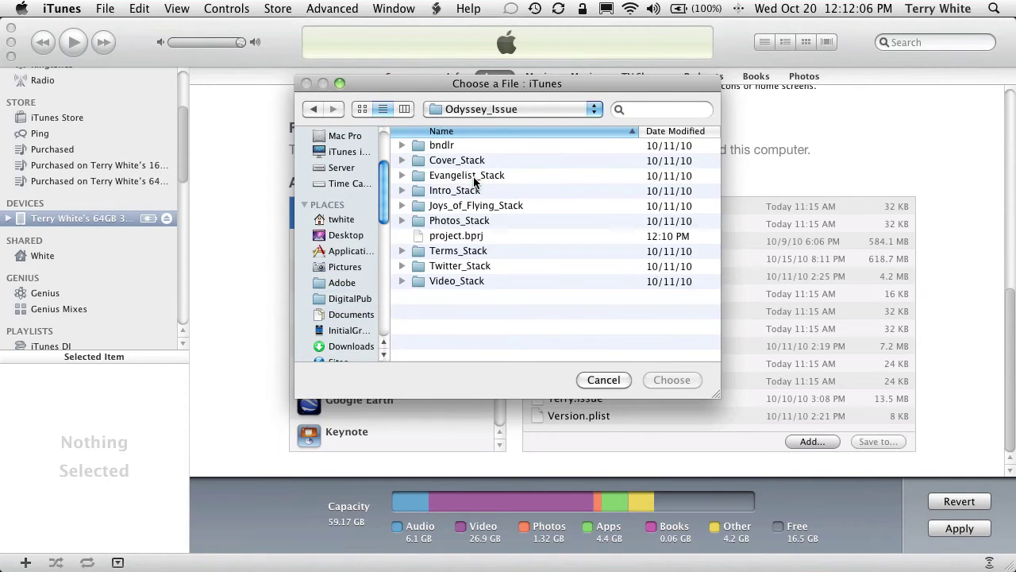
{"action": "left_click", "coordinate": [471, 112]}
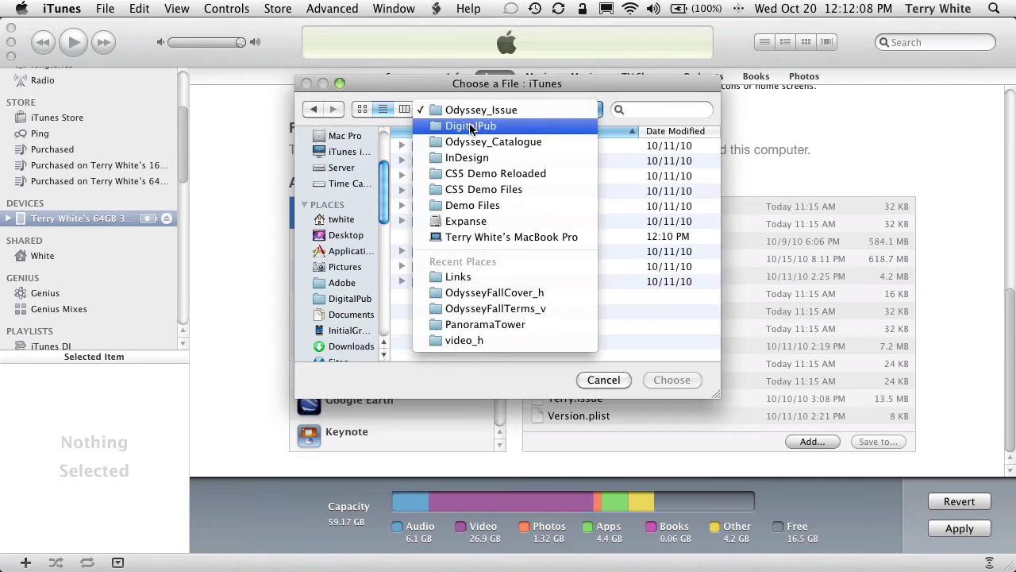
{"action": "left_click", "coordinate": [472, 129]}
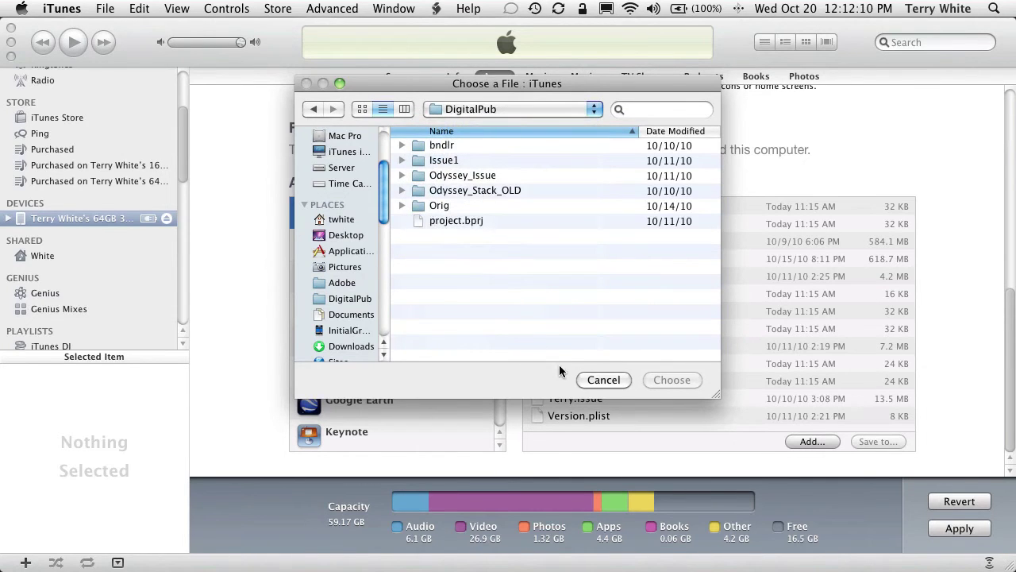
{"action": "left_click", "coordinate": [587, 381]}
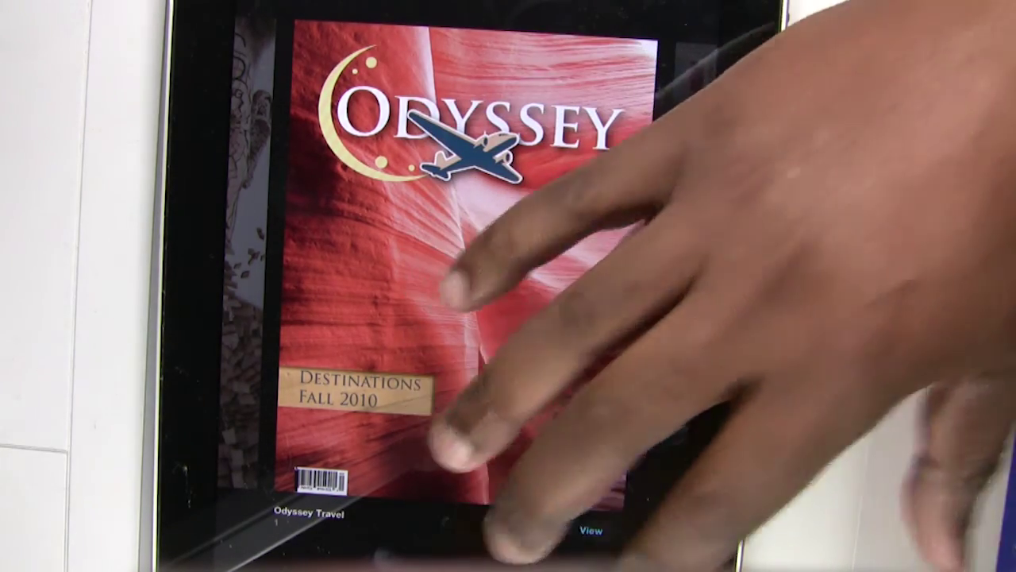
{"action": "left_click", "coordinate": [457, 288]}
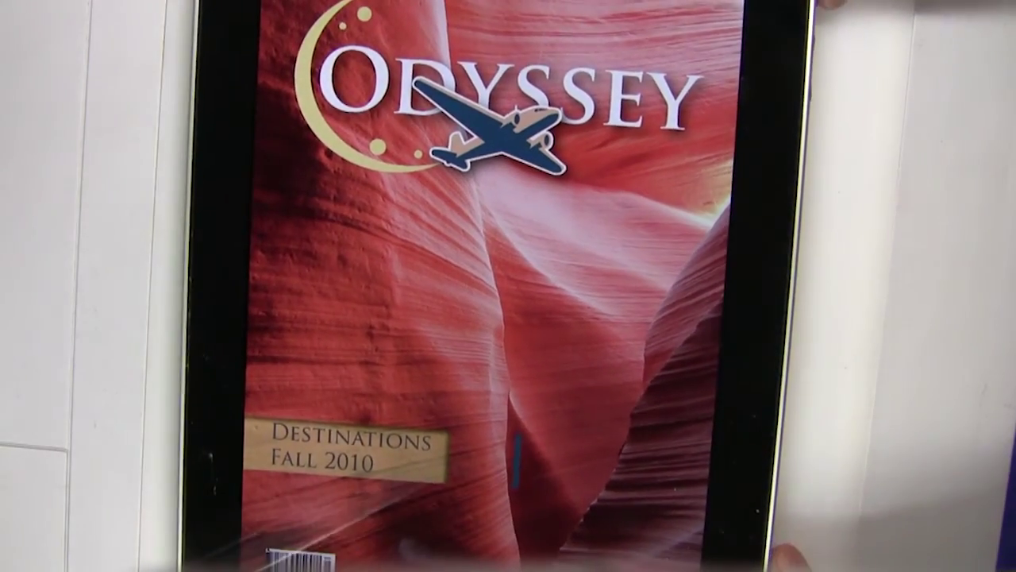
{"action": "left_click_drag", "start_coordinate": [420, 148], "coordinate": [302, 150]}
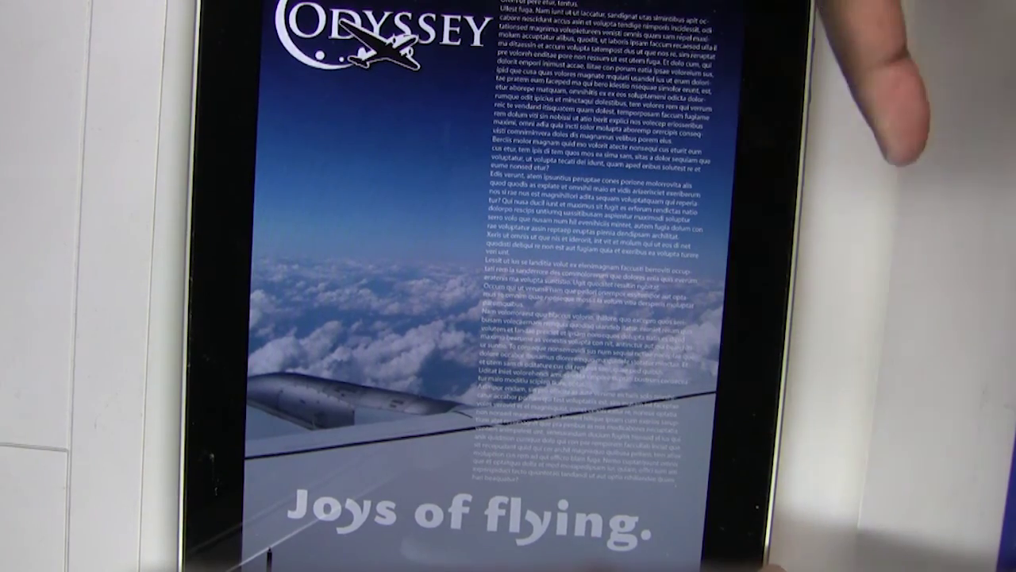
{"action": "left_click_drag", "start_coordinate": [405, 139], "coordinate": [405, 32]}
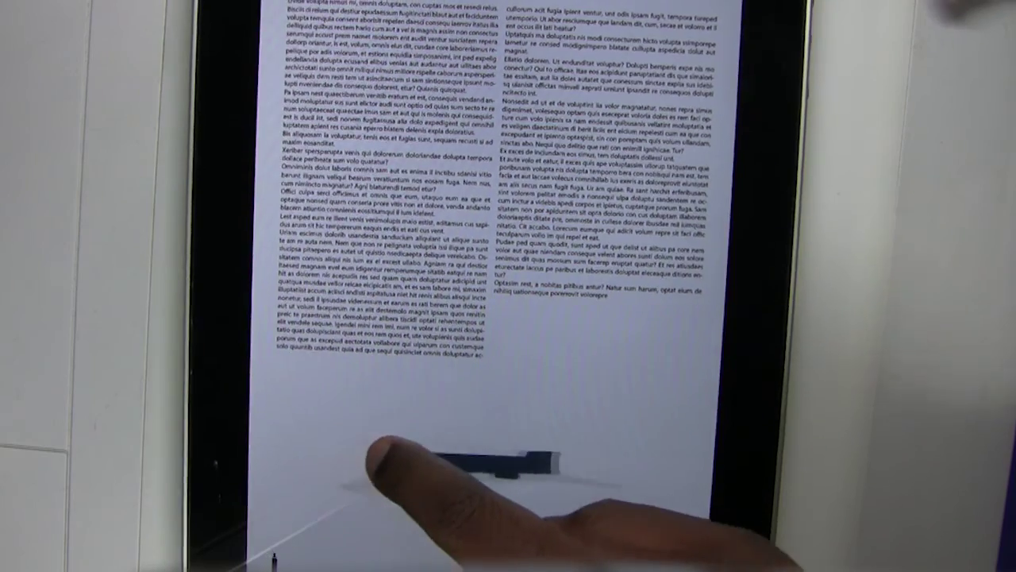
{"action": "left_click_drag", "start_coordinate": [380, 459], "coordinate": [486, 462]}
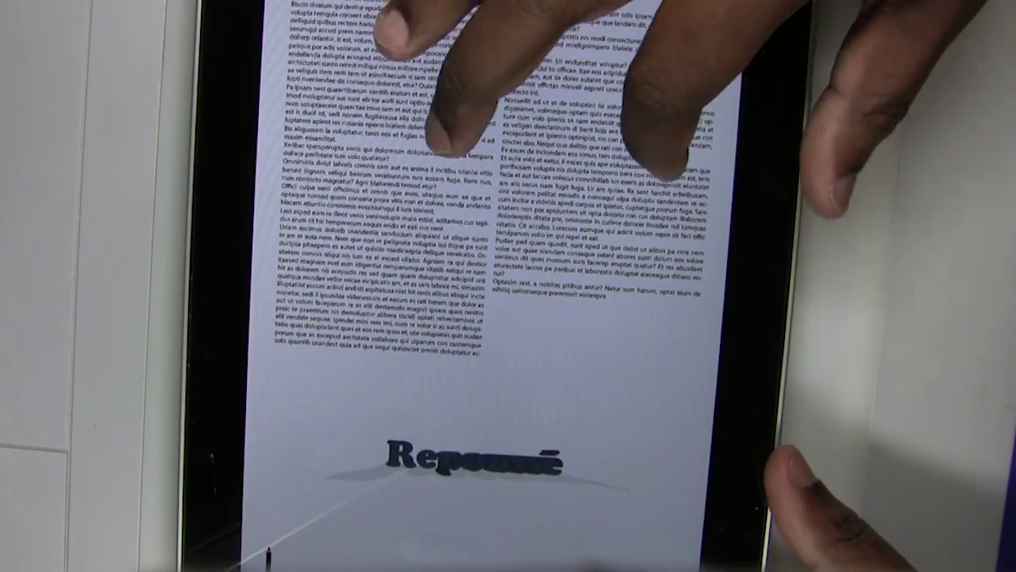
{"action": "left_click_drag", "start_coordinate": [441, 147], "coordinate": [441, 48]}
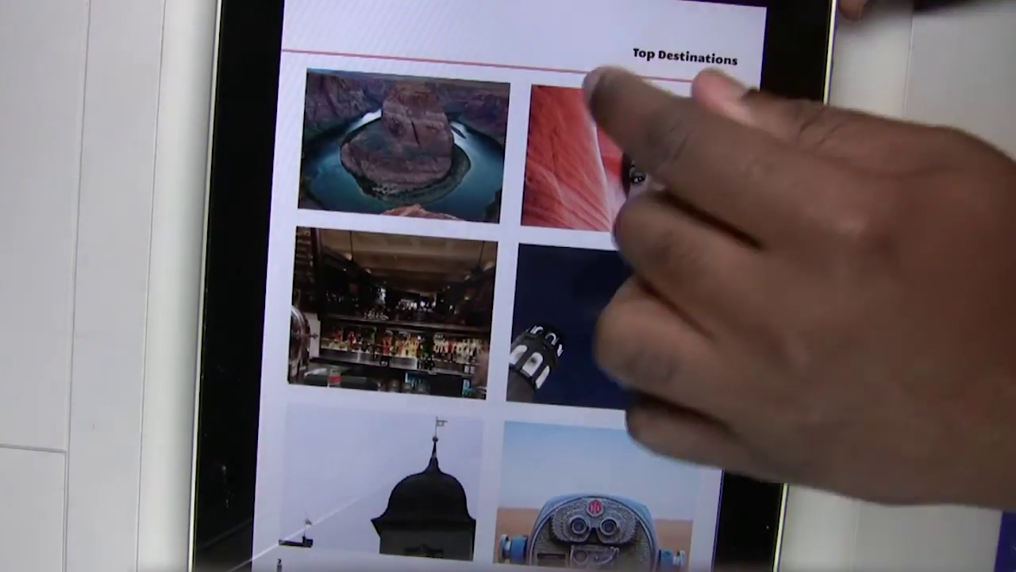
{"action": "scroll", "coordinate": [596, 159], "scroll_direction": "up", "scroll_amount": 10}
{"action": "left_click", "coordinate": [601, 290]}
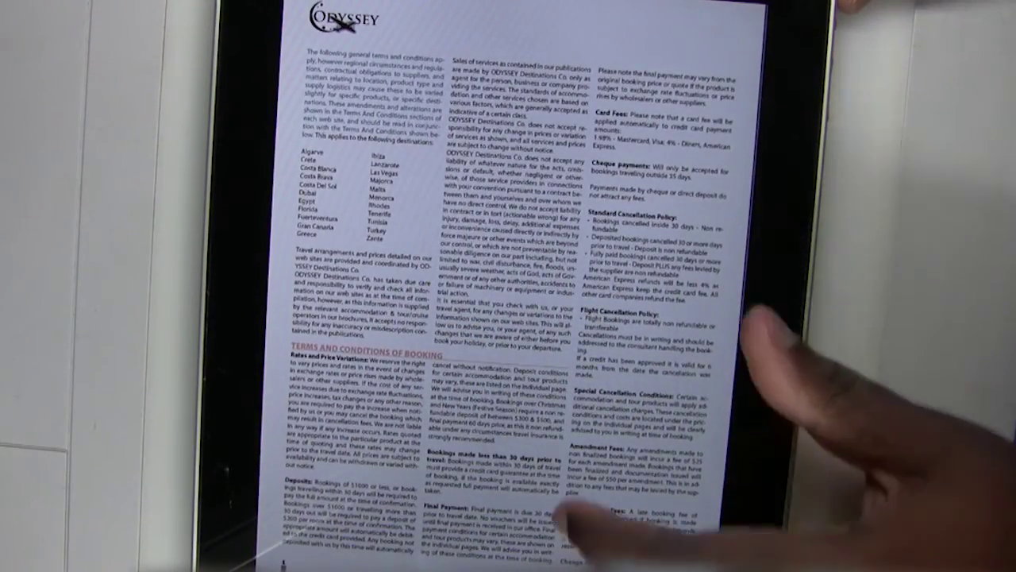
{"action": "scroll", "coordinate": [758, 325], "scroll_direction": "down", "scroll_amount": 10}
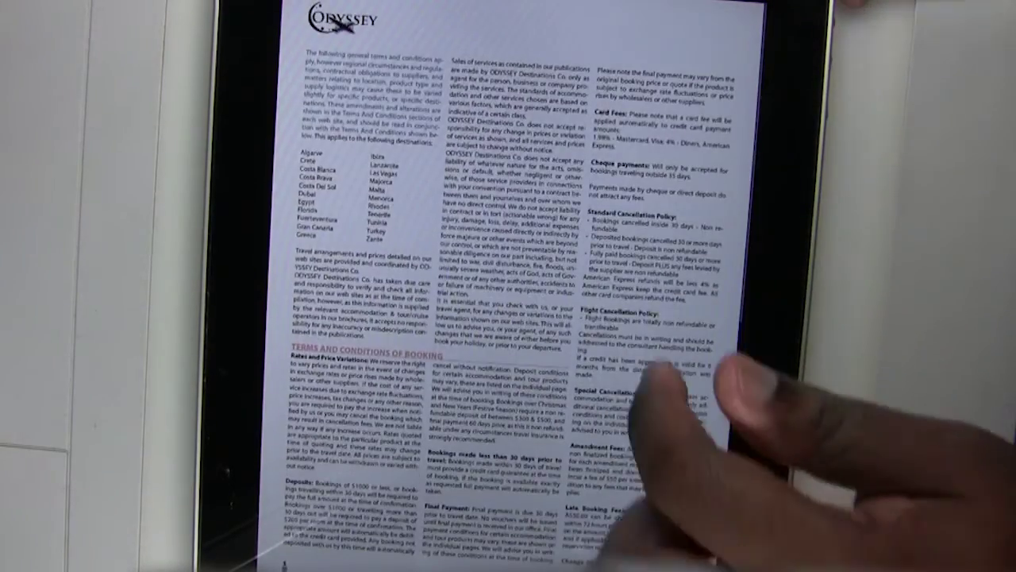
{"action": "scroll", "coordinate": [667, 476], "scroll_direction": "right", "scroll_amount": 5}
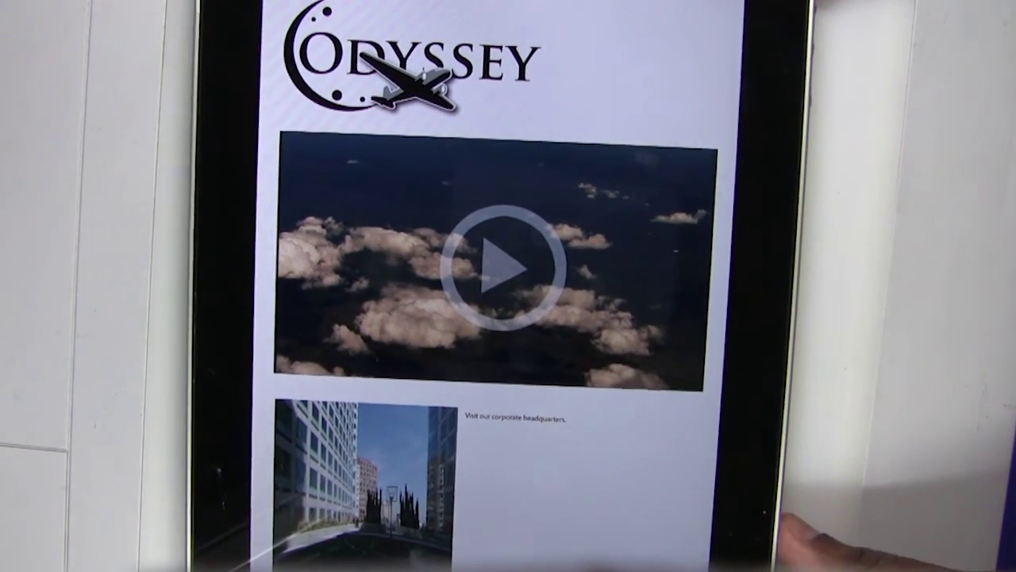
{"action": "left_click", "coordinate": [496, 266]}
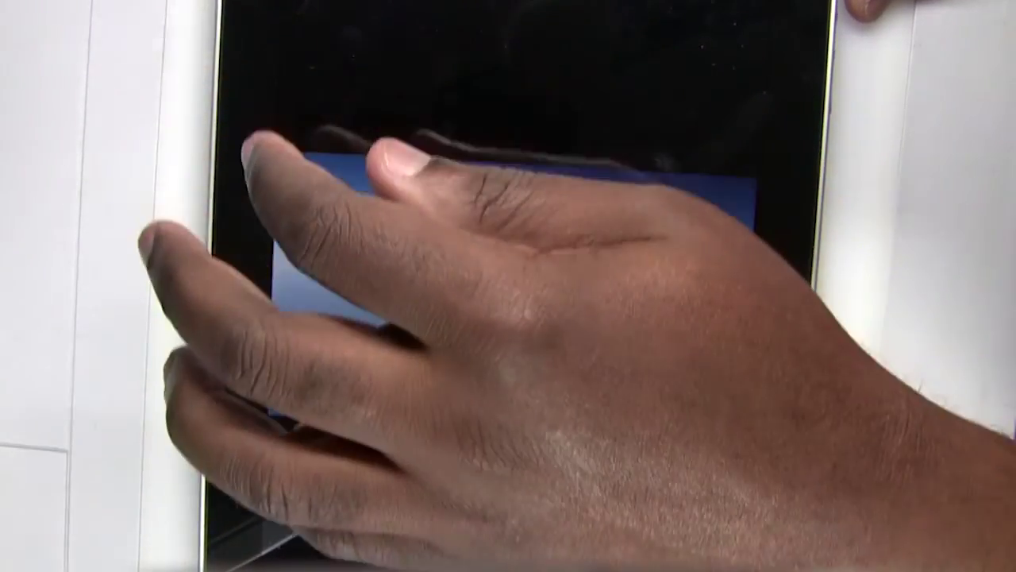
{"action": "left_click", "coordinate": [401, 157]}
{"action": "left_click", "coordinate": [246, 11]}
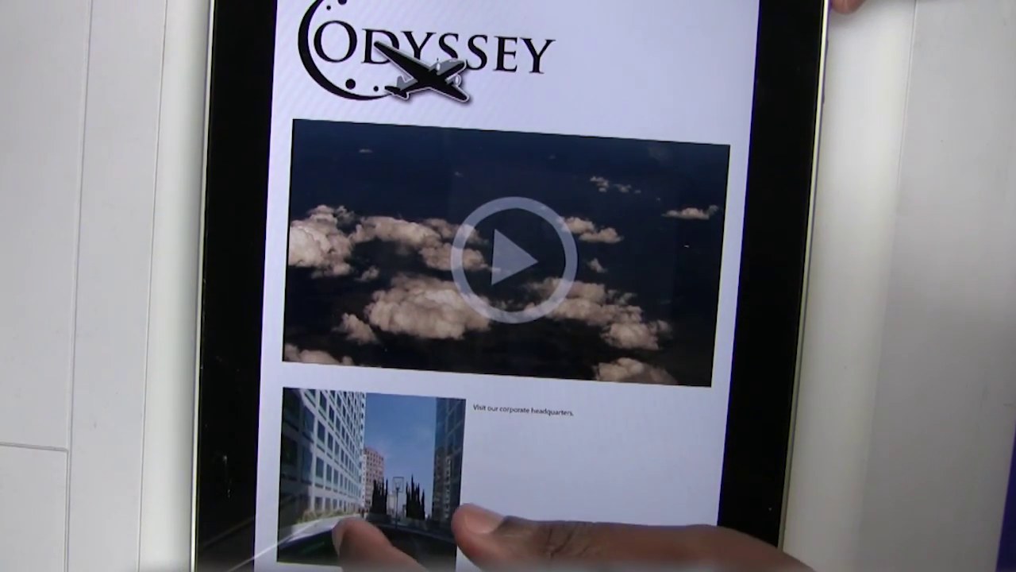
{"action": "left_click", "coordinate": [445, 496]}
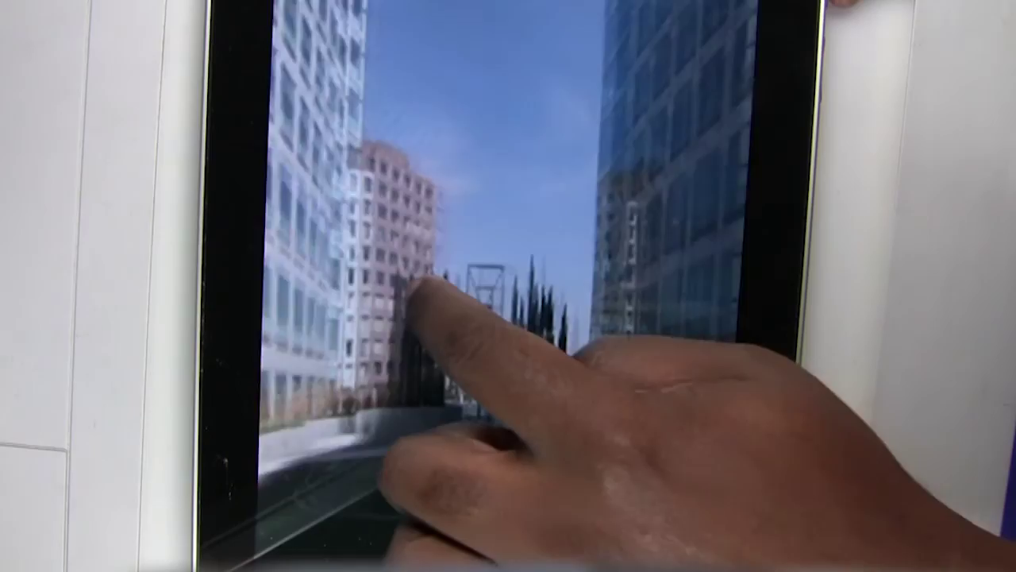
{"action": "left_click_drag", "start_coordinate": [421, 281], "coordinate": [441, 453]}
{"action": "left_click_drag", "start_coordinate": [333, 316], "coordinate": [659, 295]}
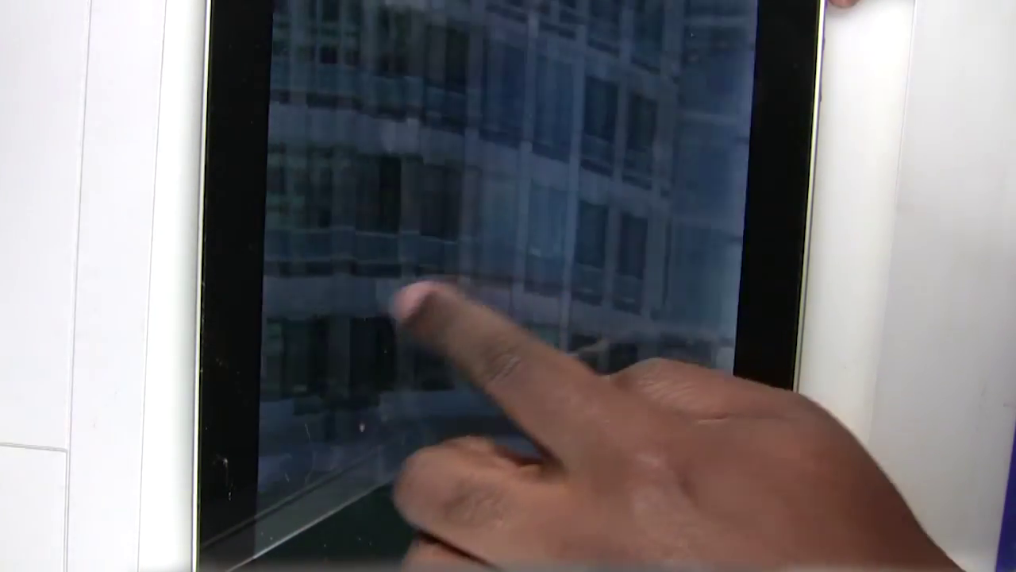
{"action": "left_click_drag", "start_coordinate": [409, 297], "coordinate": [569, 230]}
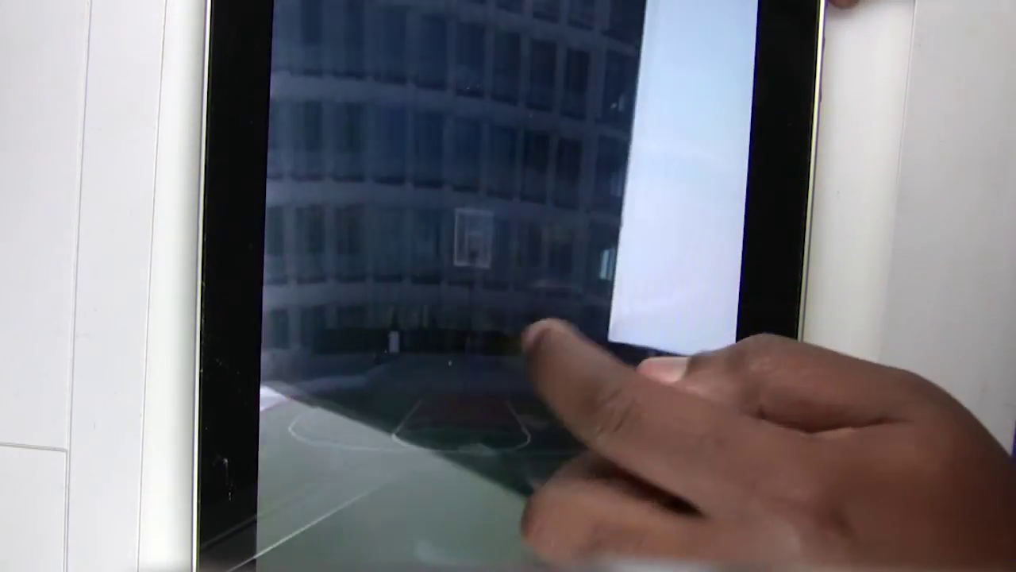
Step: Browse the Odyssey issue on the iPad to the Evangelists on the web article and check its first Twitter profile link and blog links
{"action": "left_click_drag", "start_coordinate": [532, 338], "coordinate": [596, 274]}
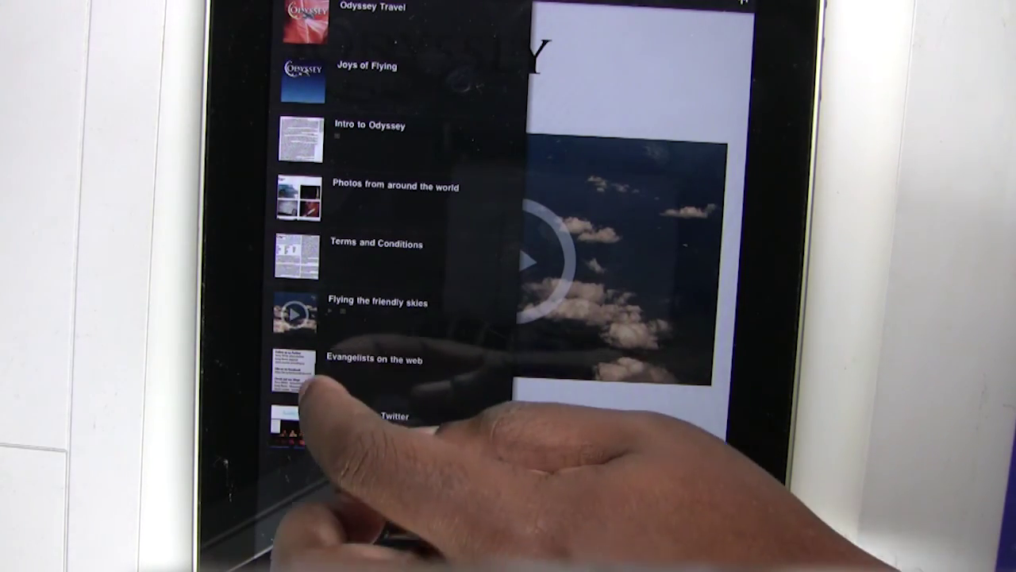
{"action": "left_click", "coordinate": [303, 361]}
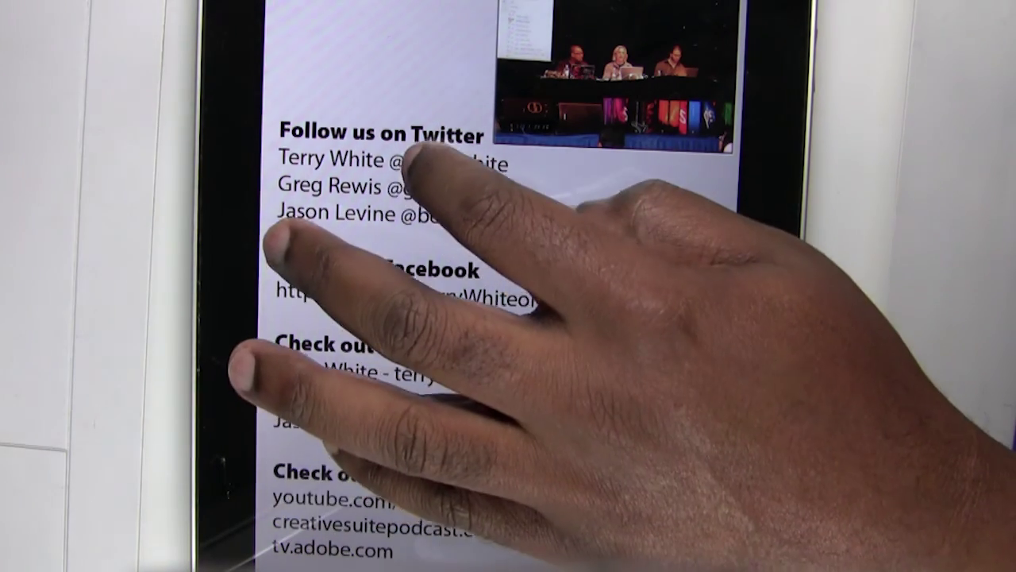
{"action": "left_click", "coordinate": [413, 155]}
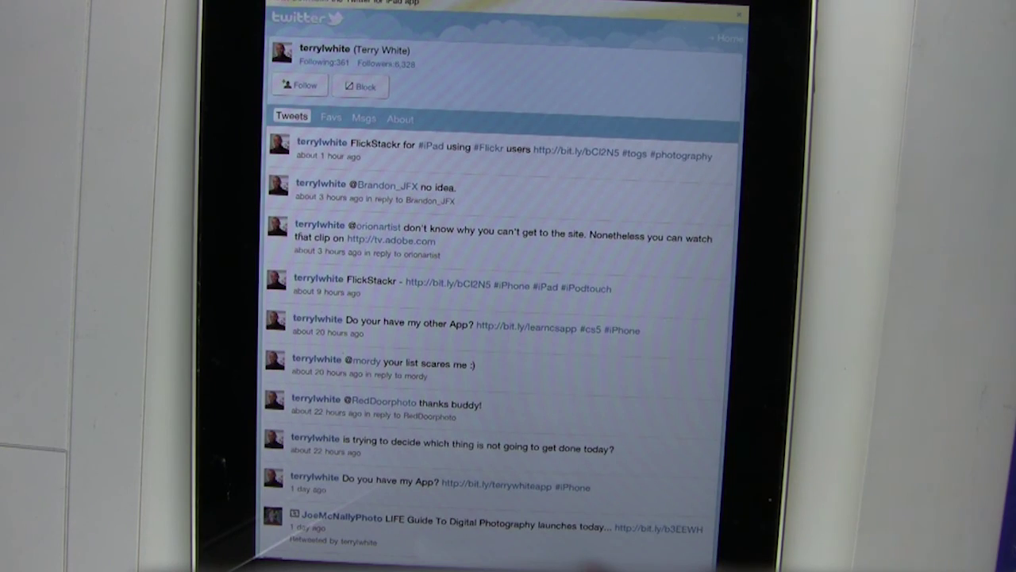
{"action": "left_click", "coordinate": [292, 2]}
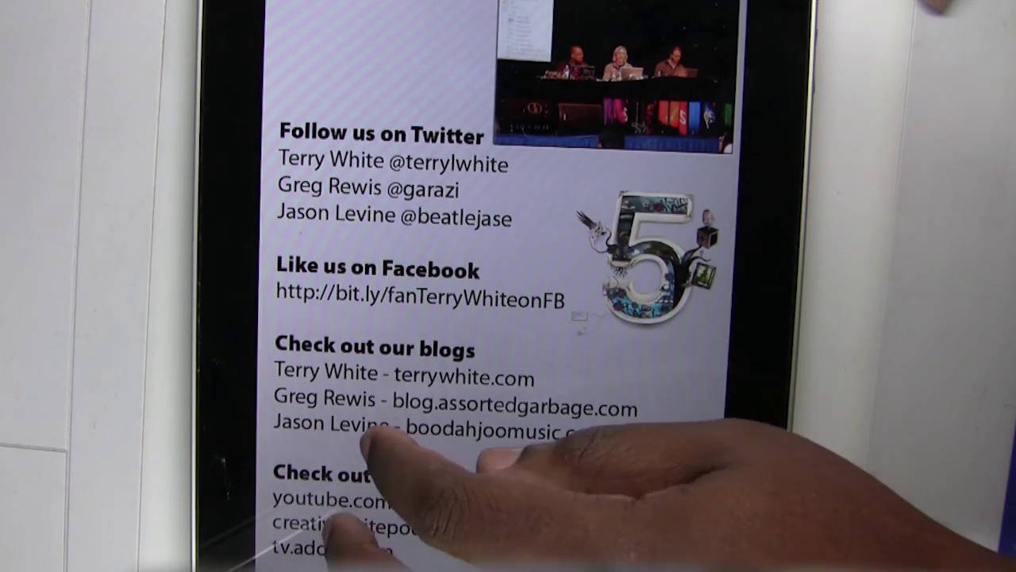
{"action": "left_click", "coordinate": [412, 433]}
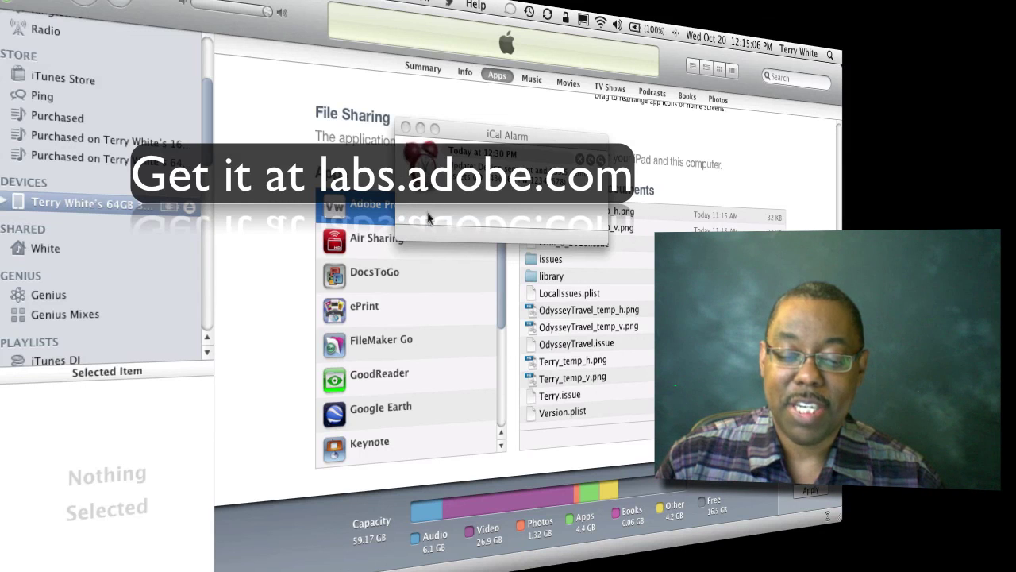
Step: Dismiss the iCal alarm covering the File Sharing list in iTunes
{"action": "left_click", "coordinate": [406, 127]}
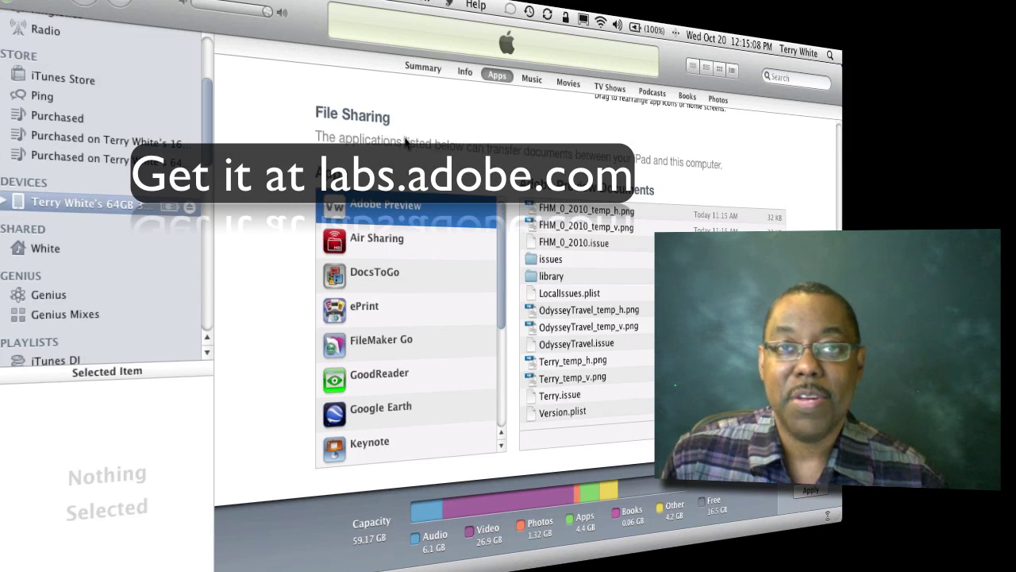